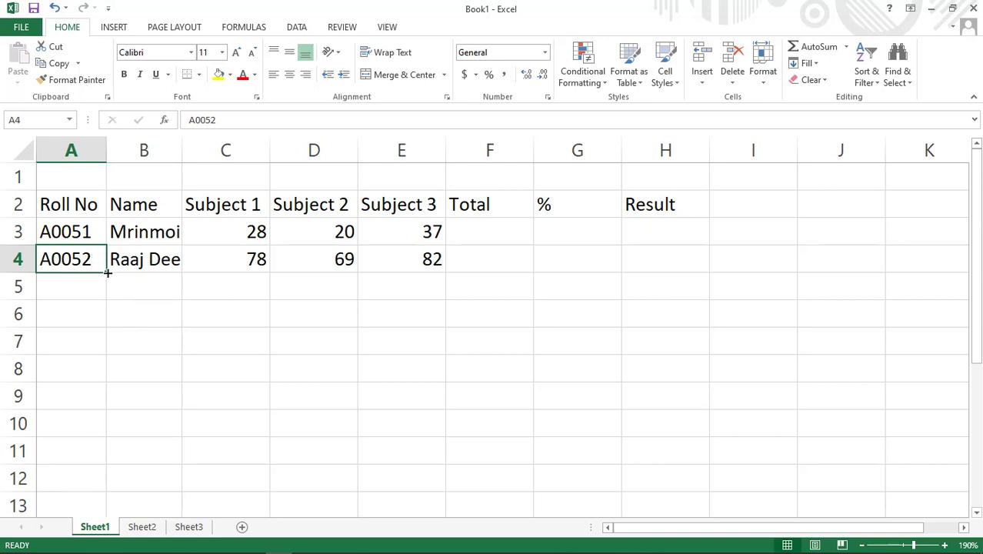
Extend the roll number series from A4 down to A5 and enter the third student's name in B5.
{"action": "left_click_drag", "start_coordinate": [108, 272], "coordinate": [104, 298]}
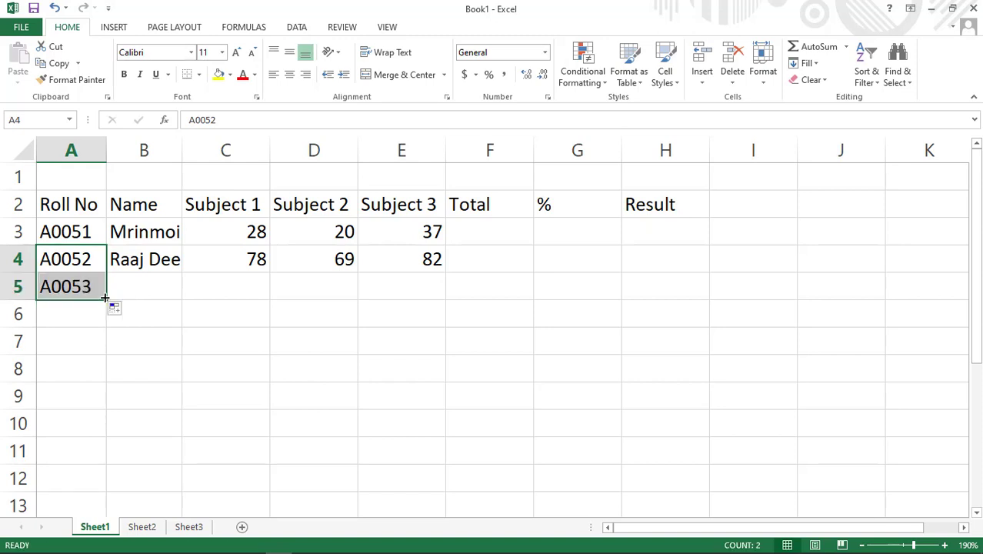
{"action": "left_click", "coordinate": [65, 287]}
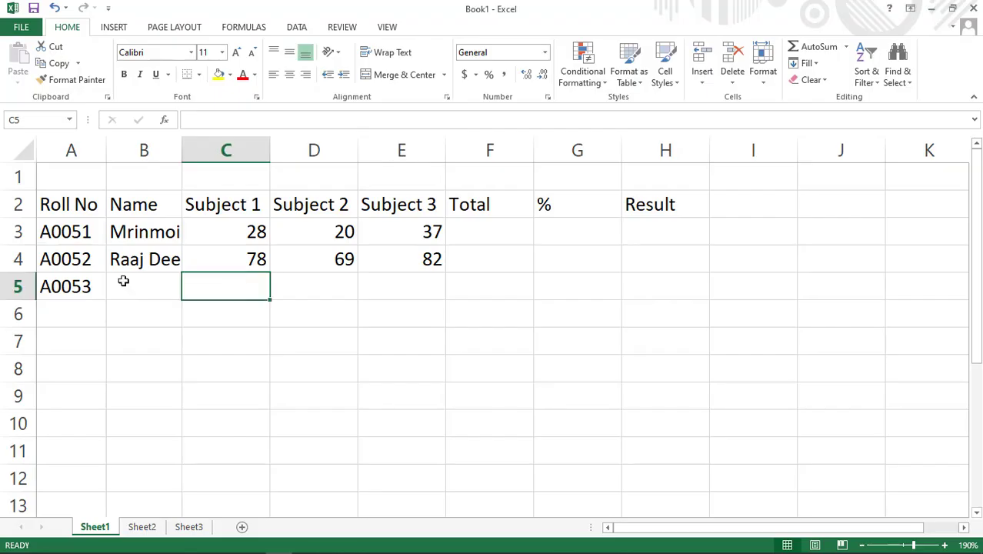
{"action": "left_click", "coordinate": [124, 282]}
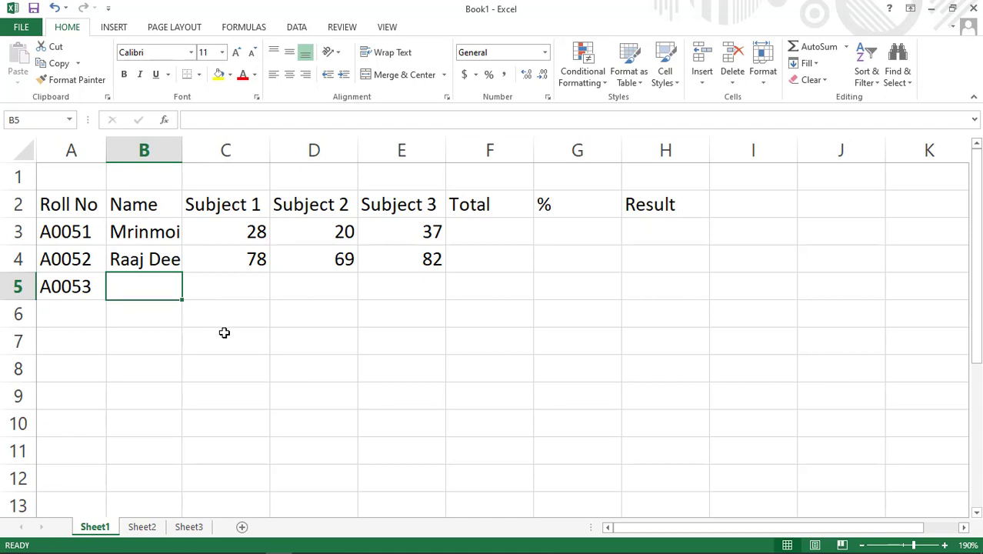
{"action": "type", "text": "Priya"}
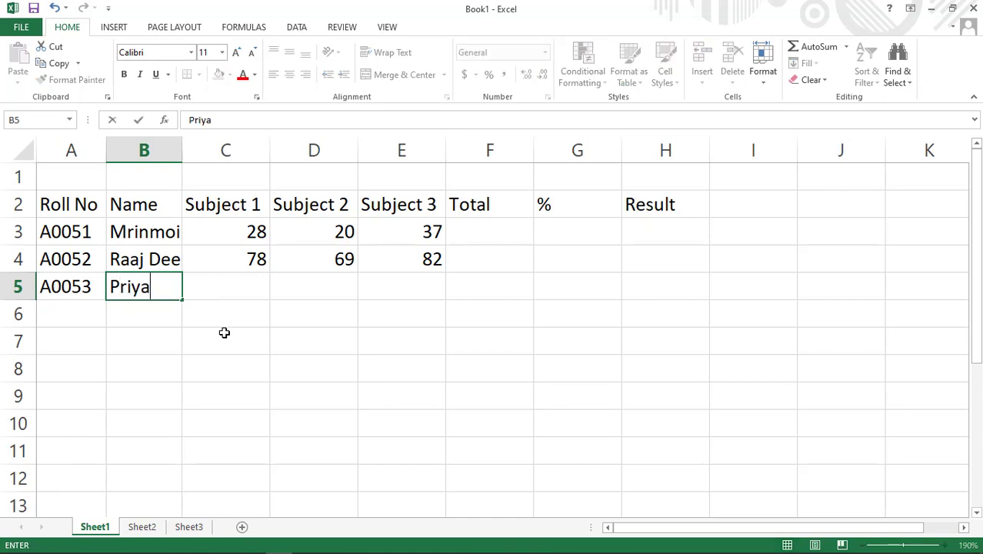
{"action": "type", "text": "darshini"}
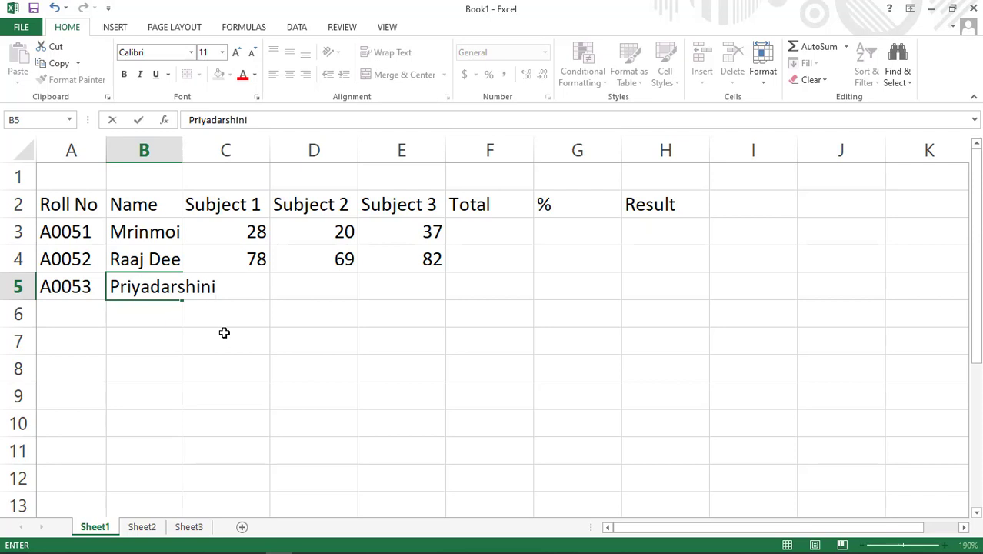
{"action": "key", "text": "Tab"}
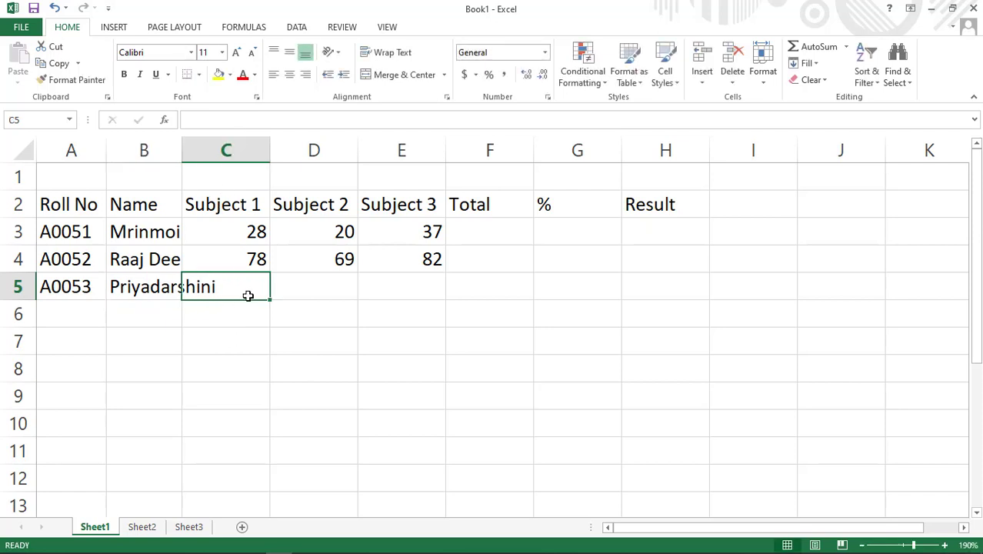
Enter the third student's marks in row 5: 58 for Subject 1, 68 for Subject 2 and 78 for Subject 3.
{"action": "type", "text": "58"}
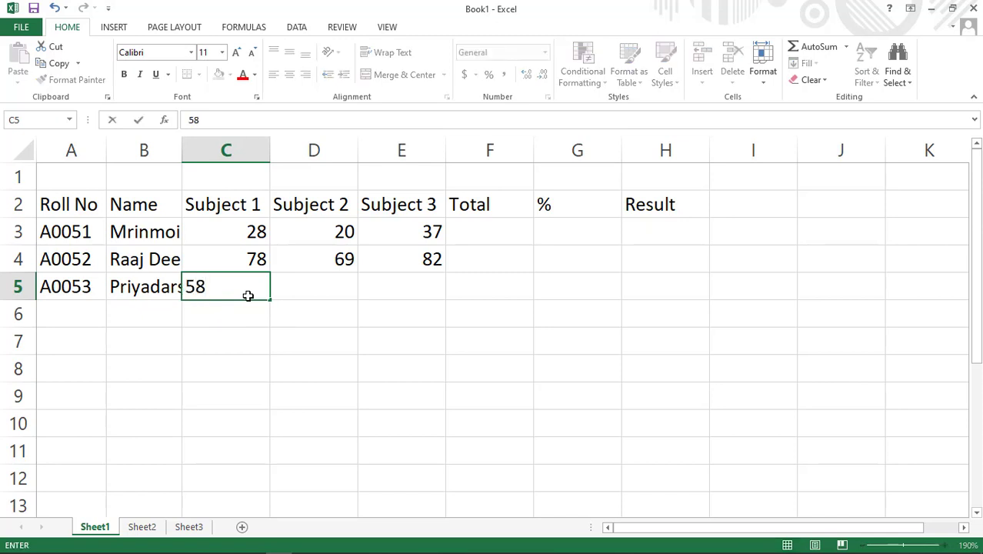
{"action": "key", "text": "Tab"}
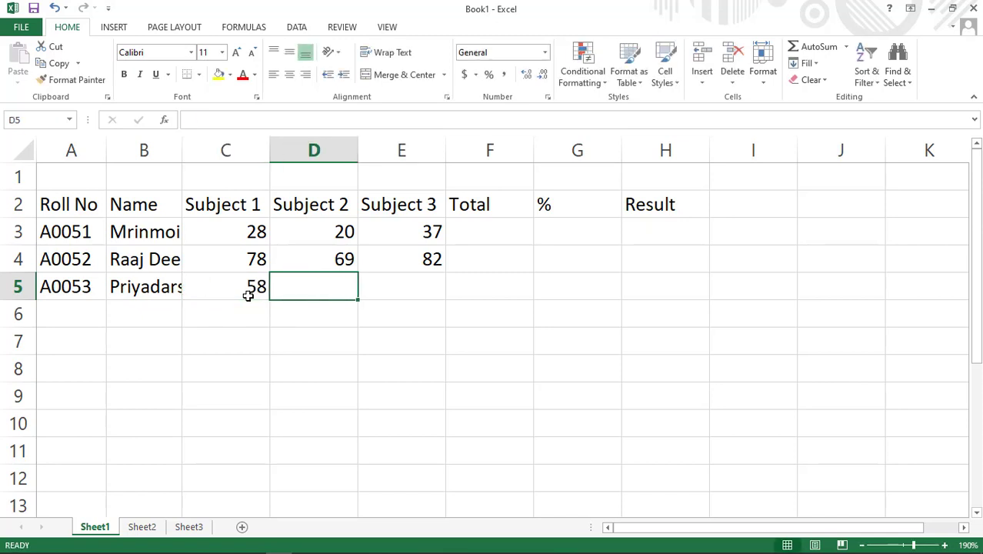
{"action": "type", "text": "68"}
{"action": "key", "text": "Tab"}
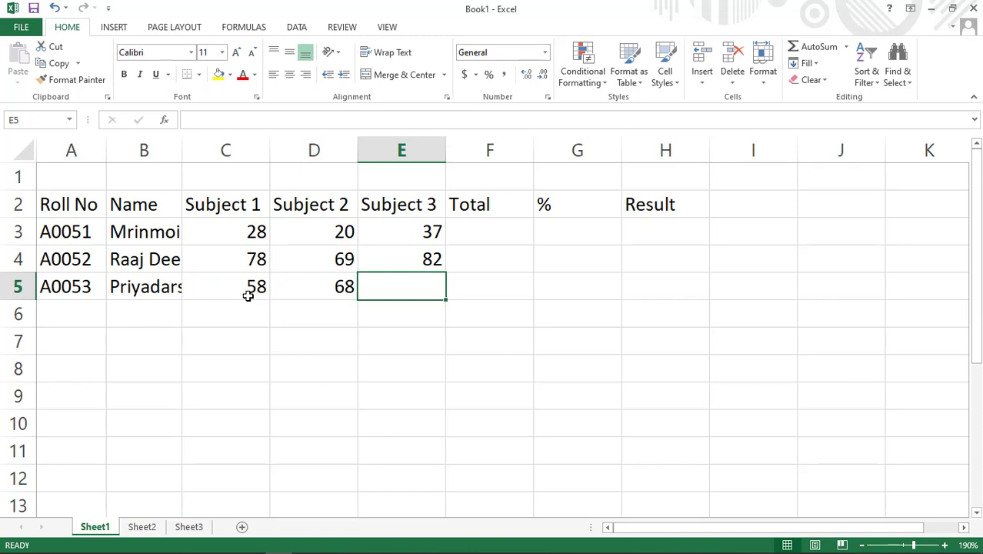
{"action": "type", "text": "78"}
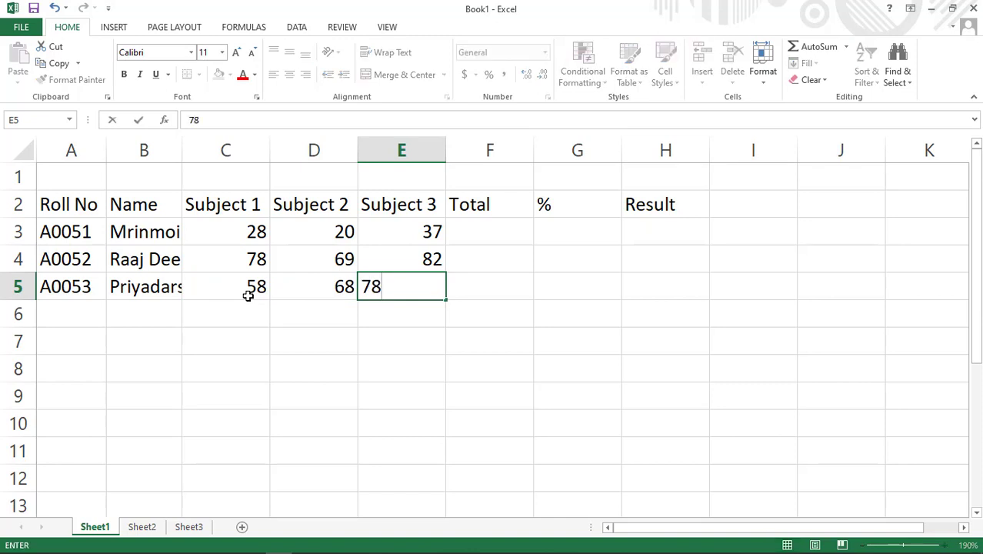
{"action": "key", "text": "Tab"}
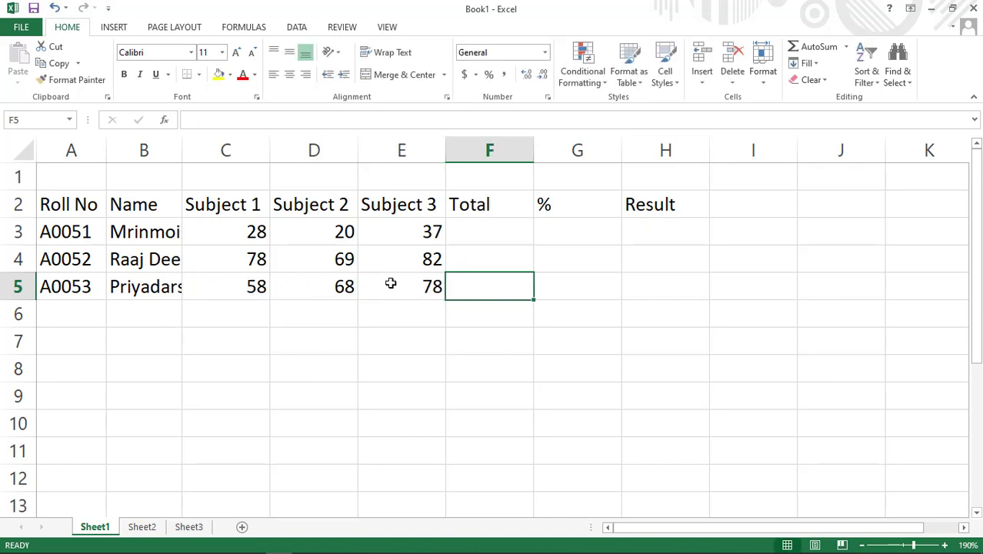
Total the subject marks C3:E3 in F3 with AutoSum and fill the formula down to F5.
{"action": "left_click", "coordinate": [475, 229]}
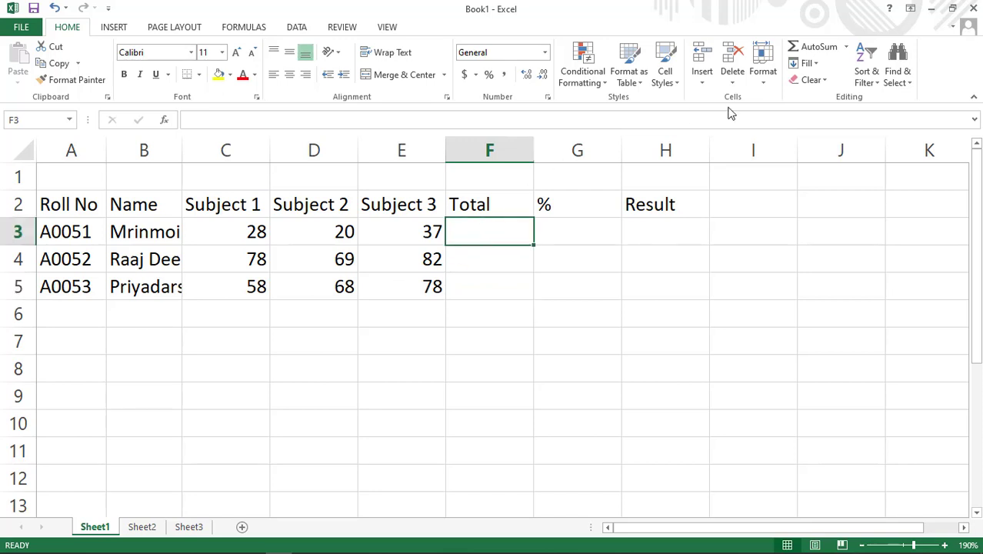
{"action": "left_click", "coordinate": [817, 46]}
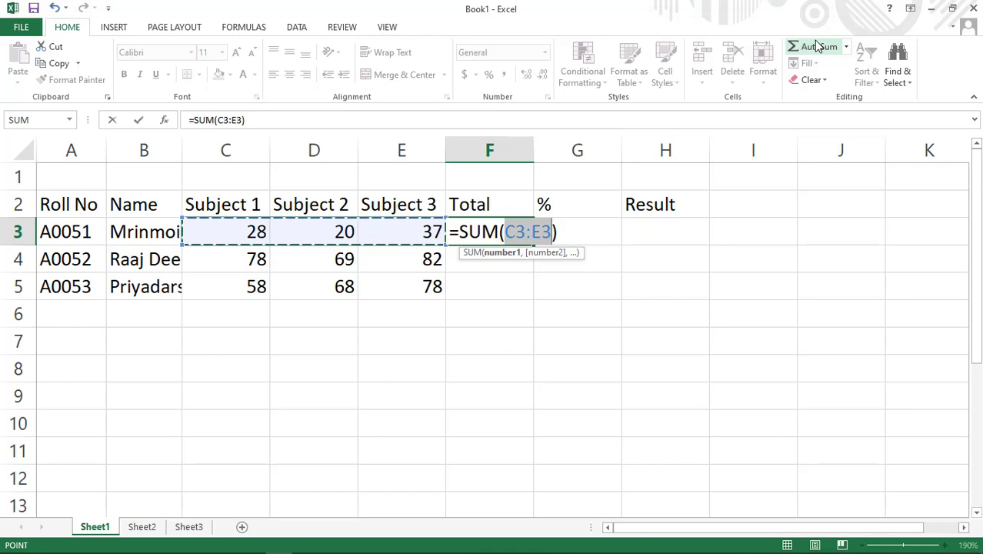
{"action": "left_click", "coordinate": [817, 48]}
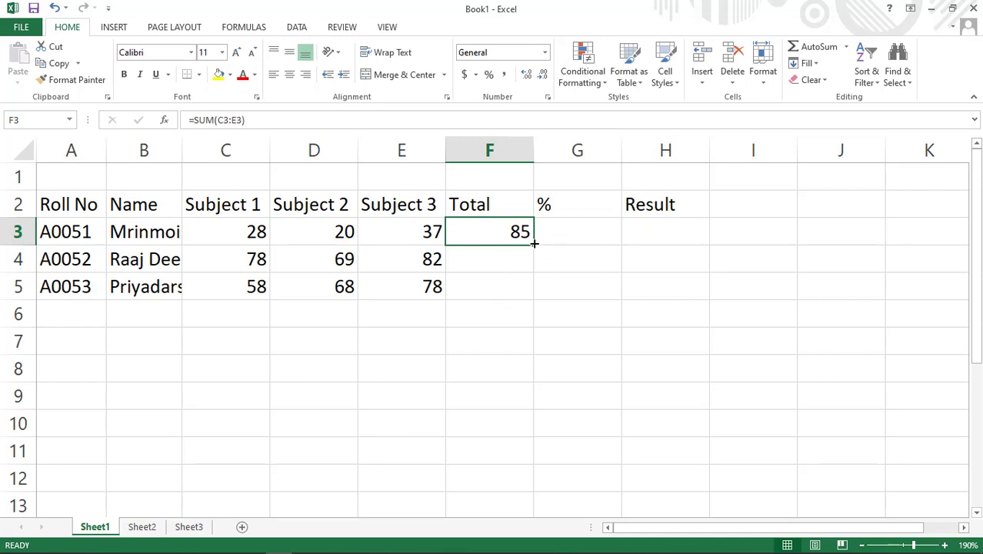
{"action": "left_click_drag", "start_coordinate": [535, 244], "coordinate": [534, 298]}
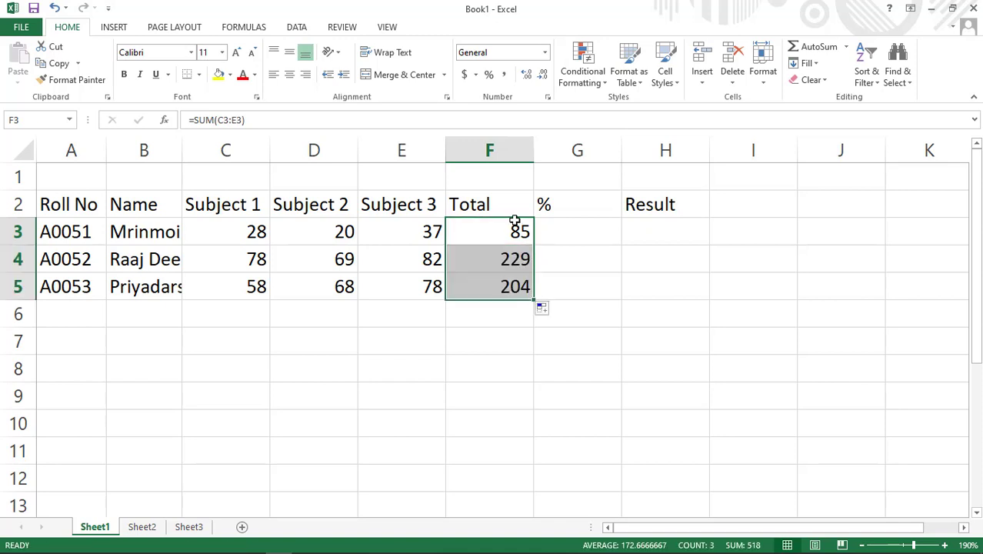
{"action": "left_click", "coordinate": [508, 285]}
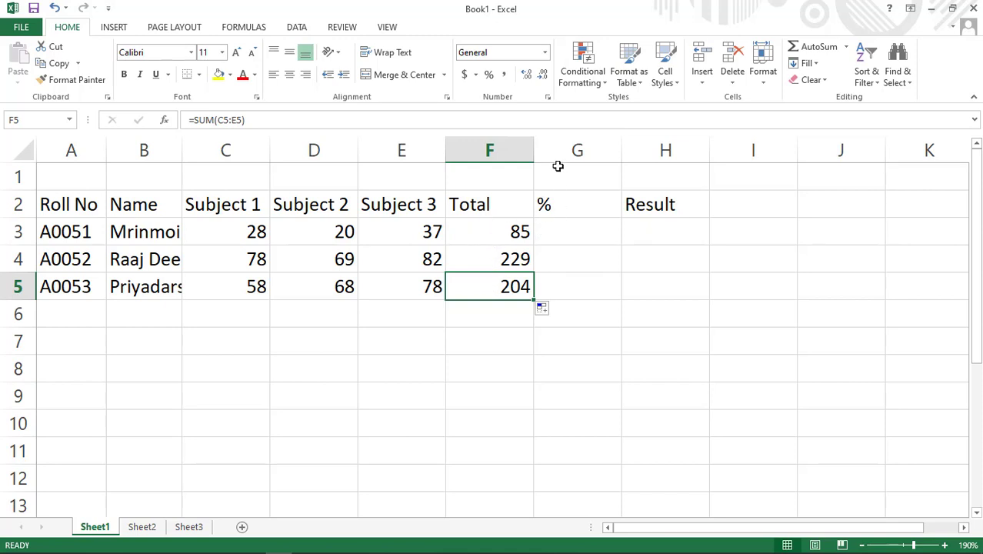
Calculate the % in G3 as the Average of C3:E3, excluding the total, and fill the formula down to G5.
{"action": "left_click", "coordinate": [554, 232]}
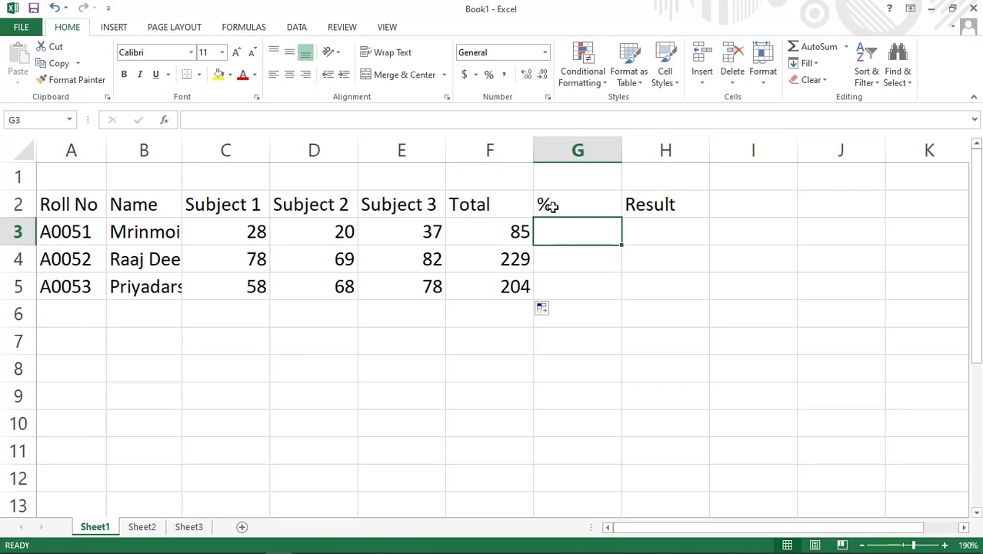
{"action": "left_click", "coordinate": [847, 47]}
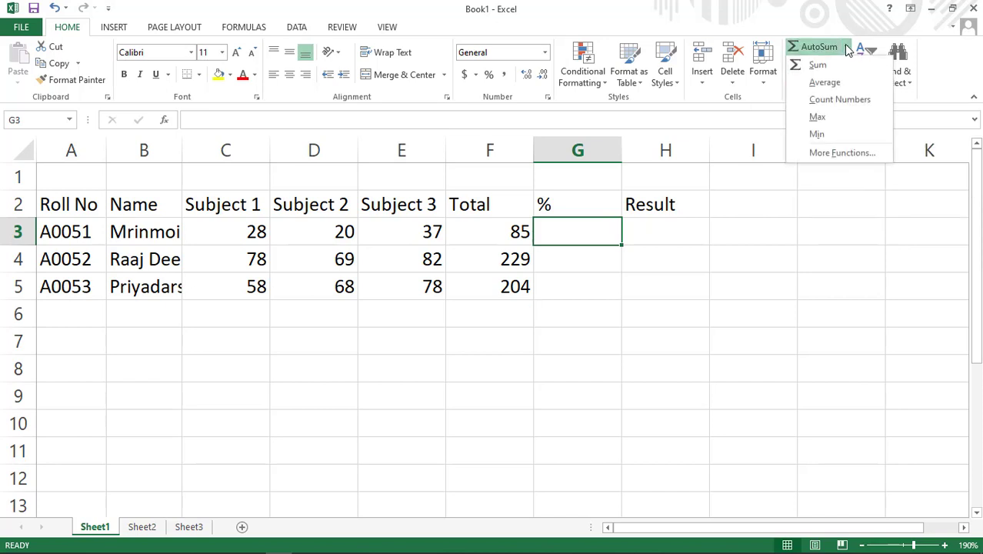
{"action": "left_click", "coordinate": [822, 84]}
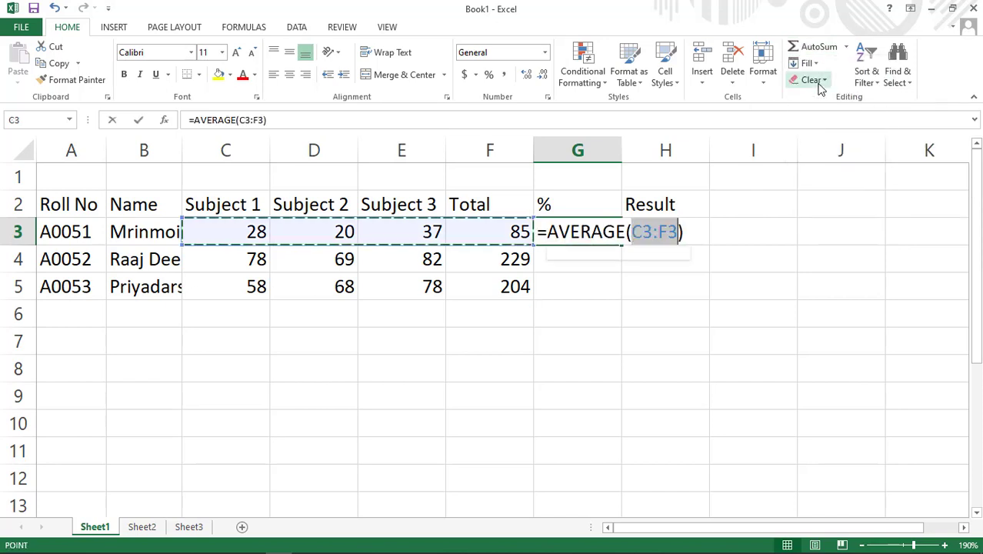
{"action": "left_click", "coordinate": [225, 228]}
{"action": "left_click_drag", "start_coordinate": [244, 230], "coordinate": [404, 228]}
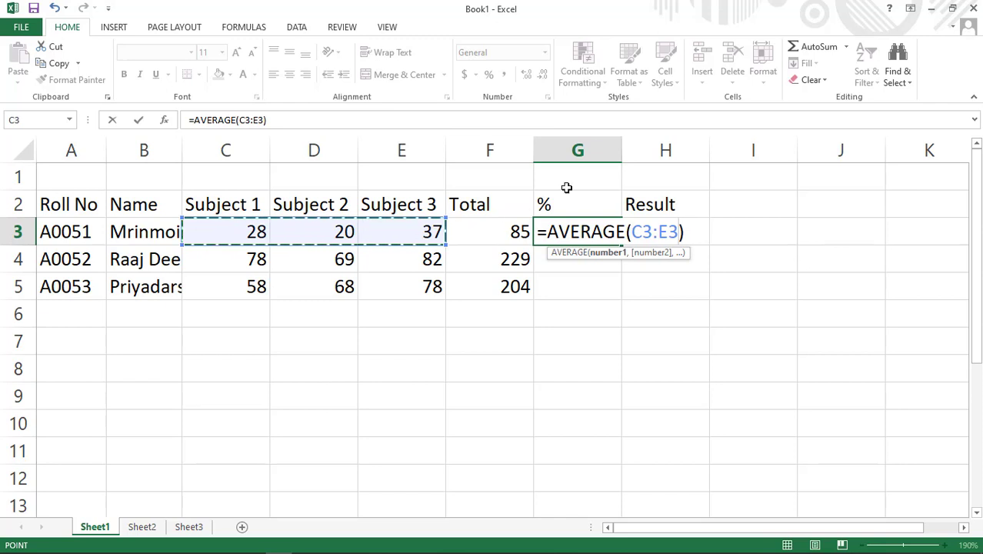
{"action": "key", "text": "Return"}
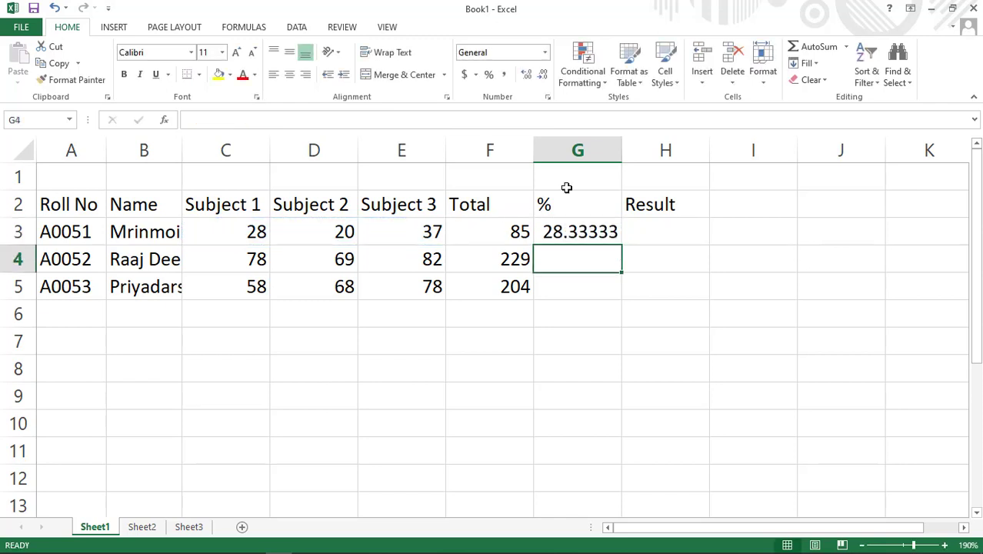
{"action": "left_click", "coordinate": [563, 237]}
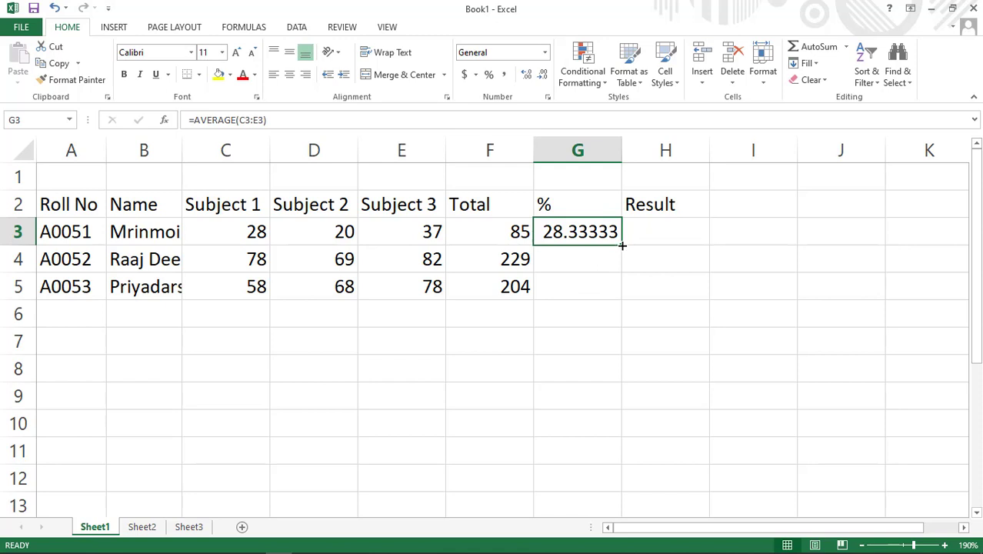
{"action": "left_click_drag", "start_coordinate": [622, 246], "coordinate": [627, 296]}
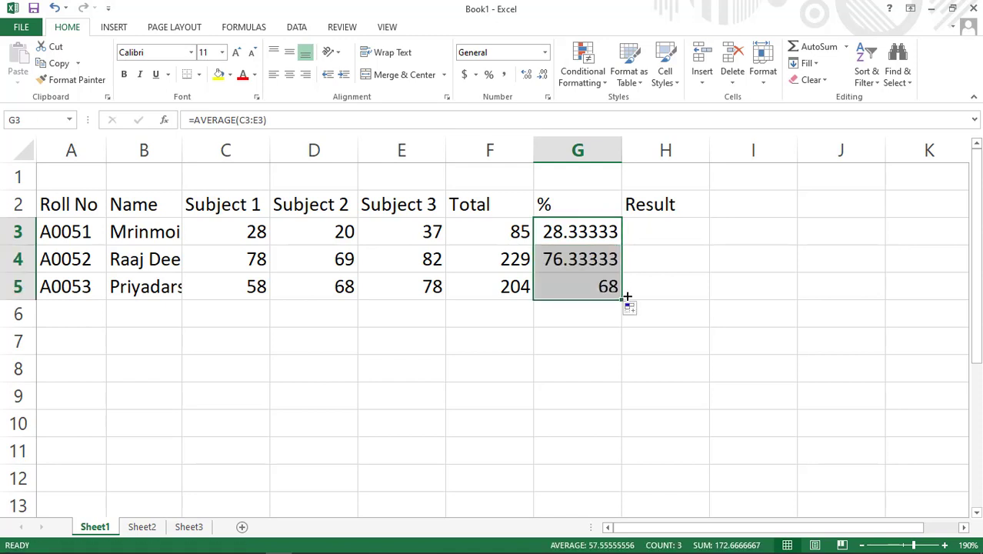
Enter the formula =IF(G3>=30,"Pass","Fail") in H3 for the first student's Result.
{"action": "left_click", "coordinate": [643, 223]}
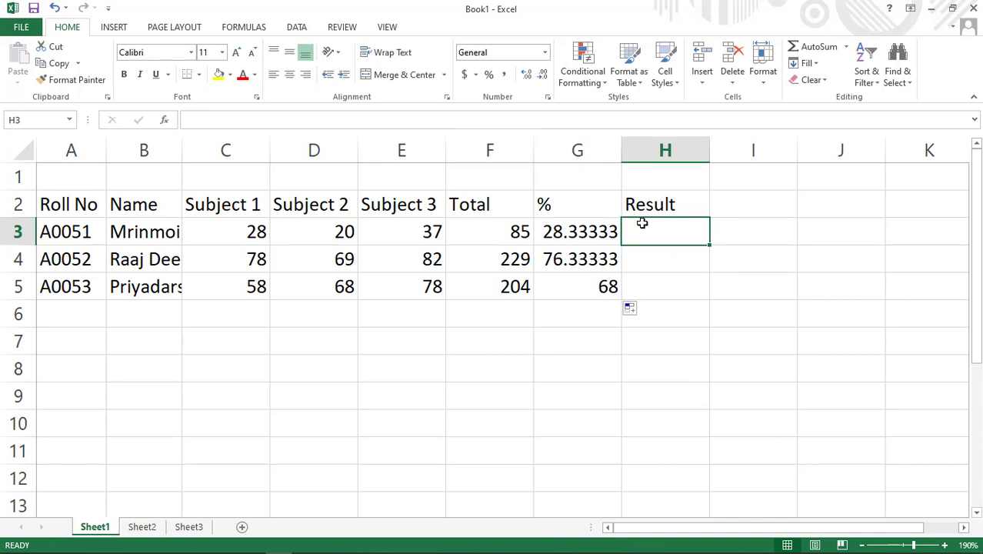
{"action": "type", "text": "="}
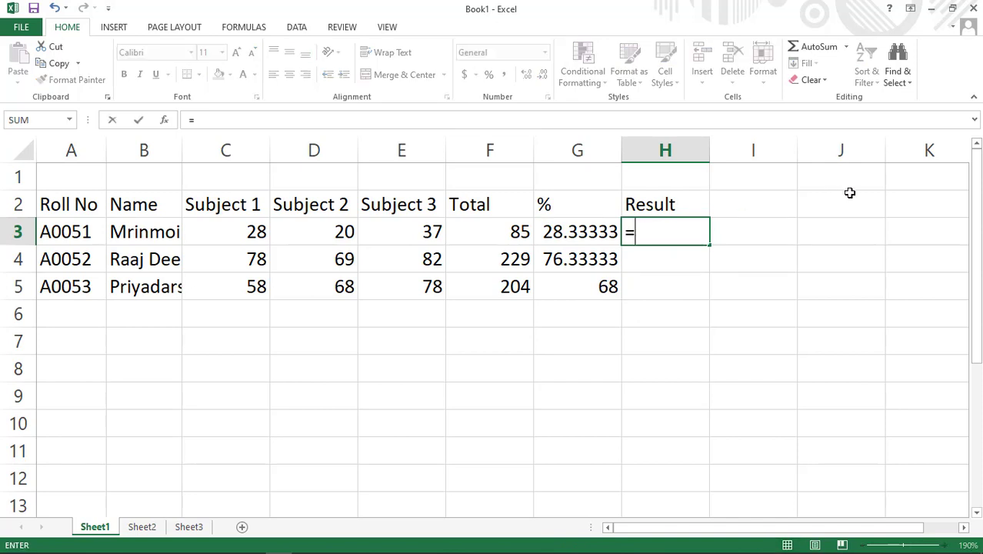
{"action": "type", "text": "if"}
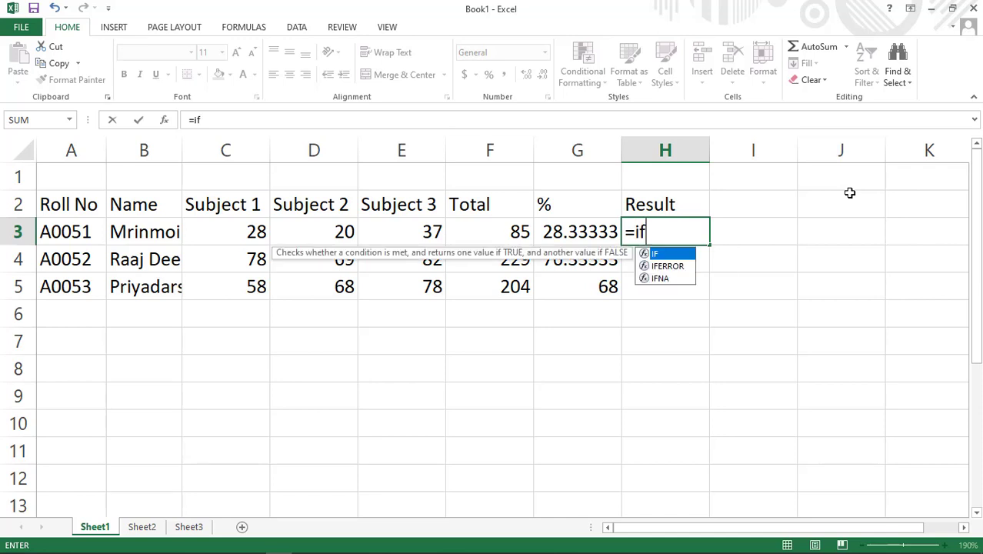
{"action": "type", "text": "("}
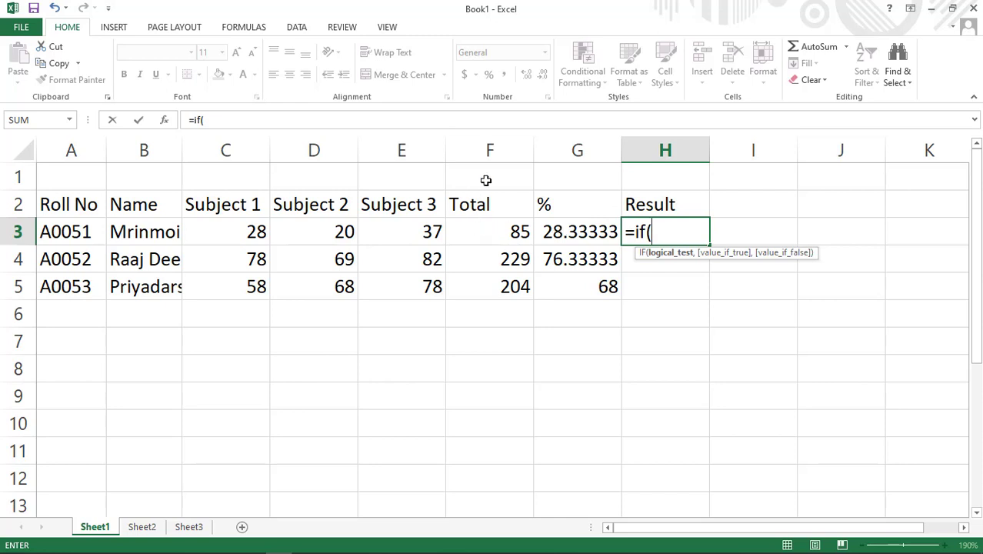
{"action": "left_click", "coordinate": [569, 236]}
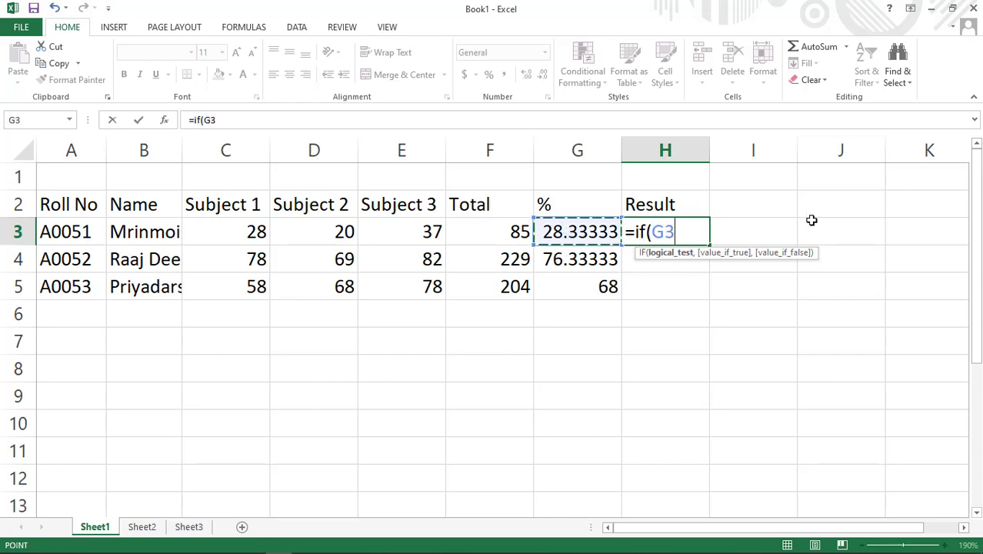
{"action": "type", "text": ">"}
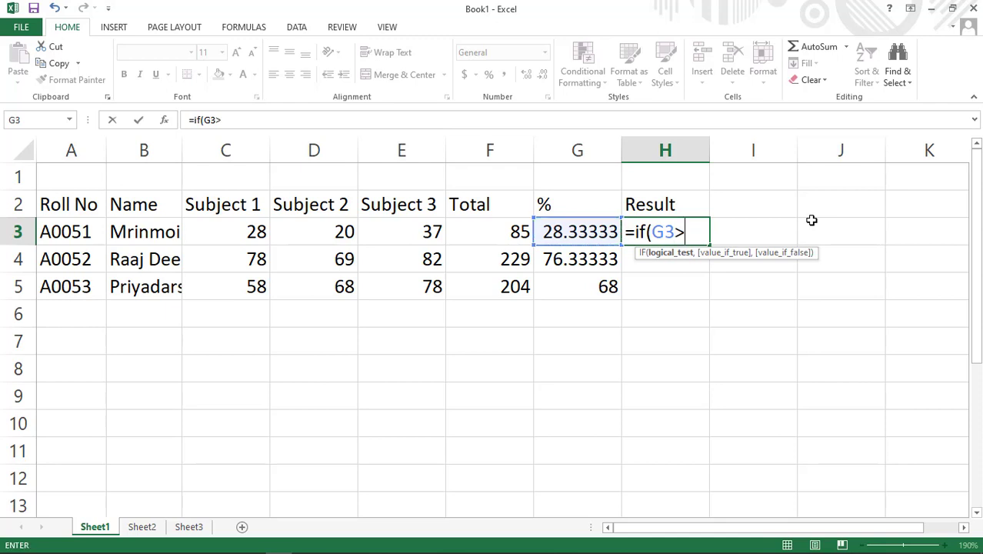
{"action": "type", "text": "=30"}
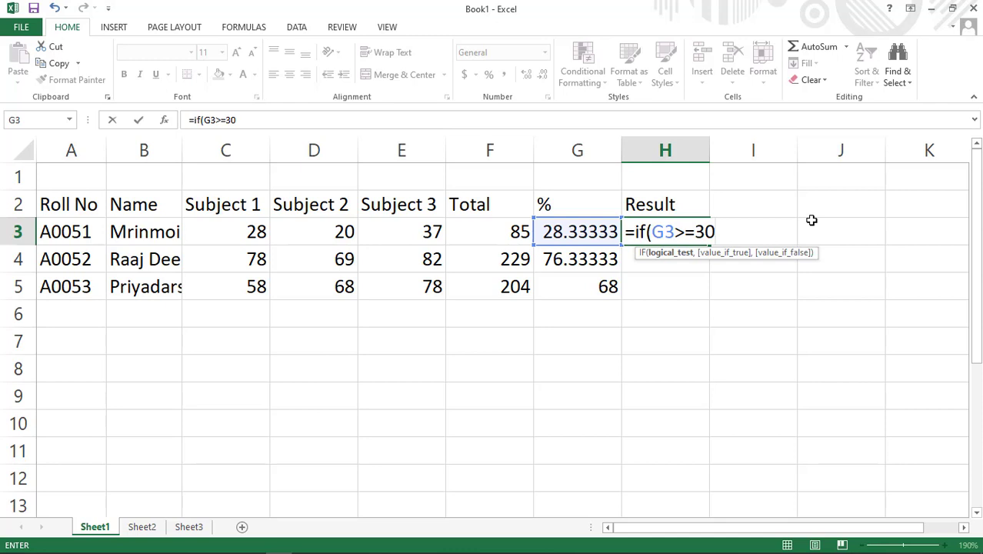
{"action": "type", "text": ","}
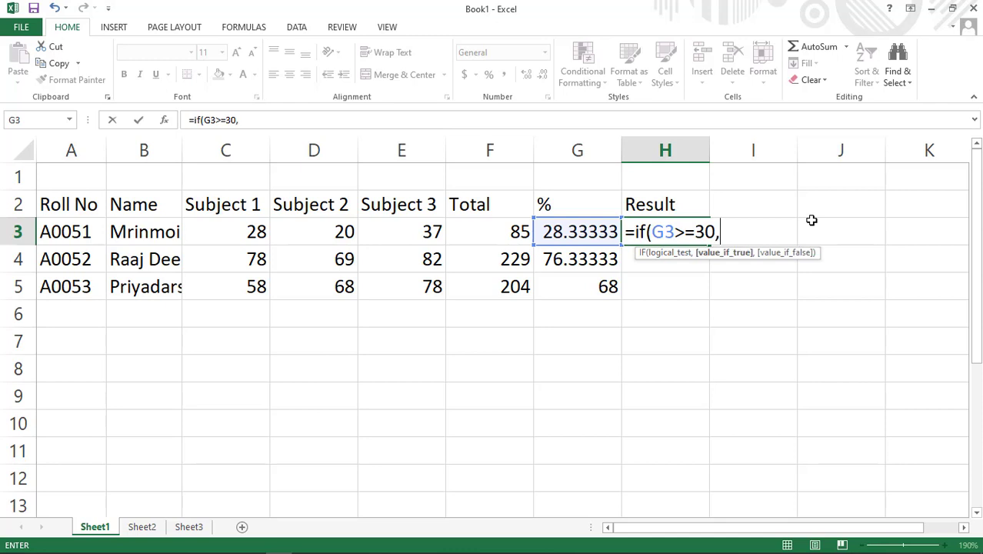
{"action": "type", "text": "\"Pass\""}
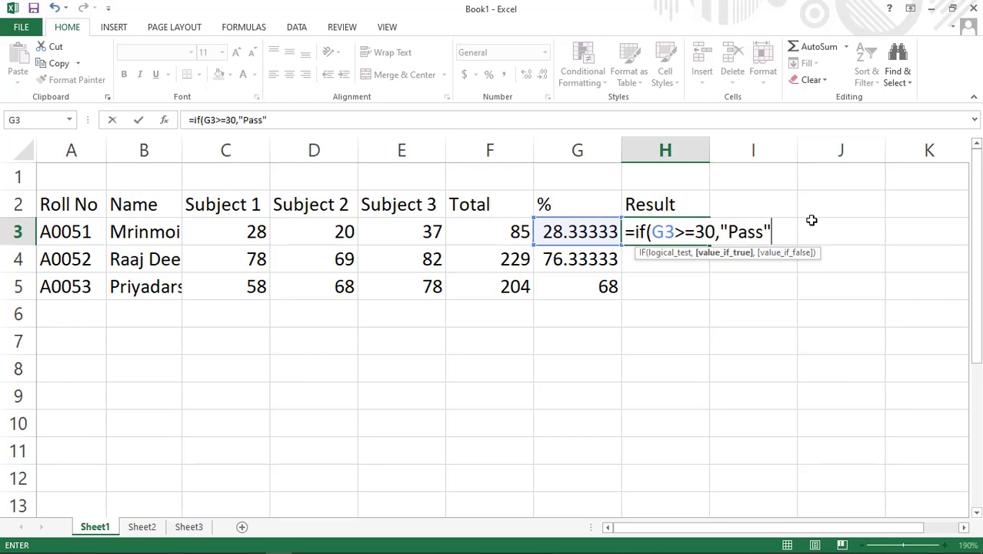
{"action": "type", "text": ","}
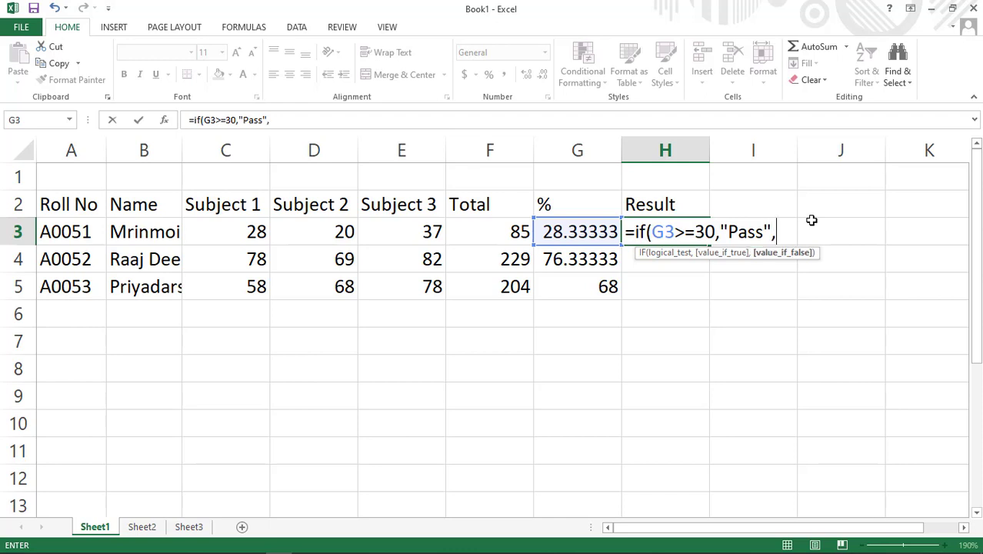
{"action": "type", "text": "\"Fail"}
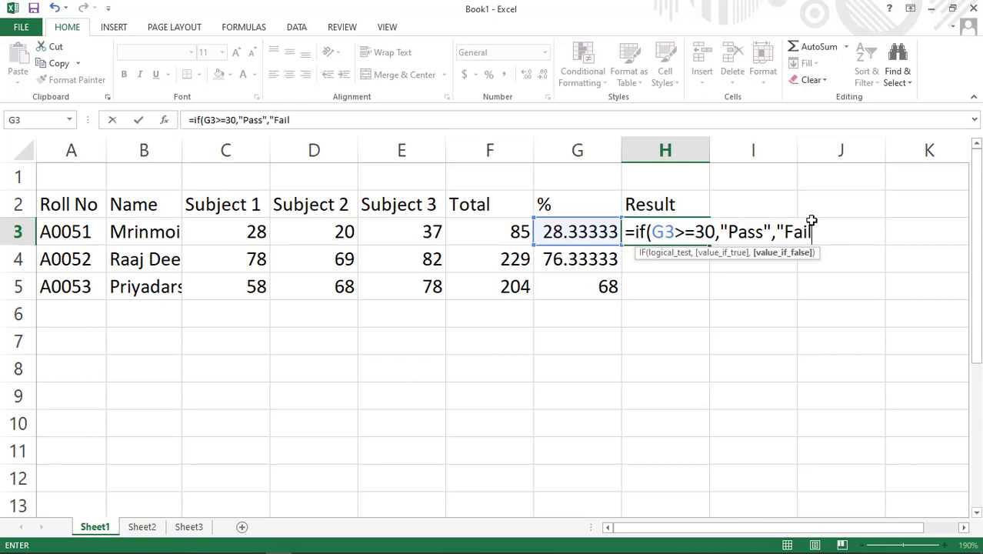
{"action": "type", "text": "\")"}
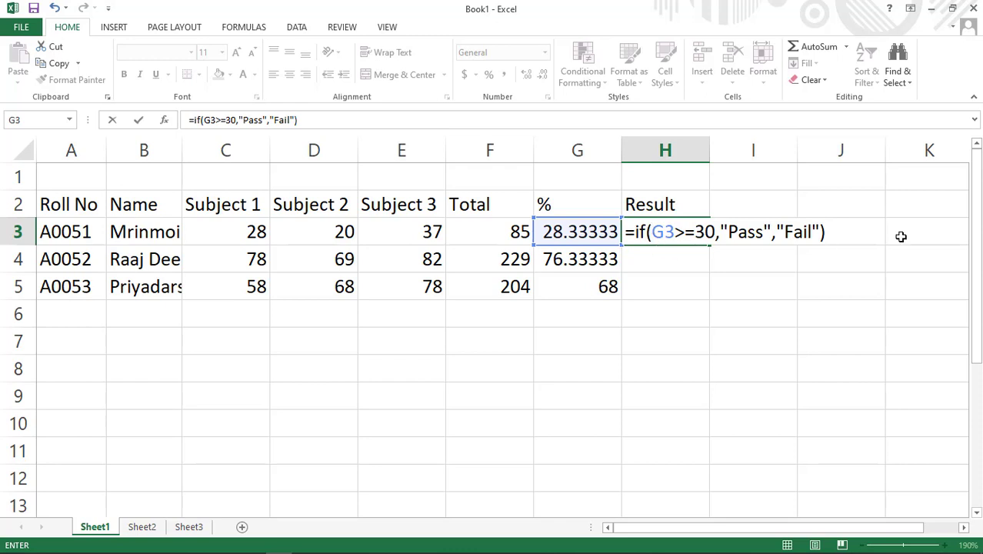
{"action": "key", "text": "Return"}
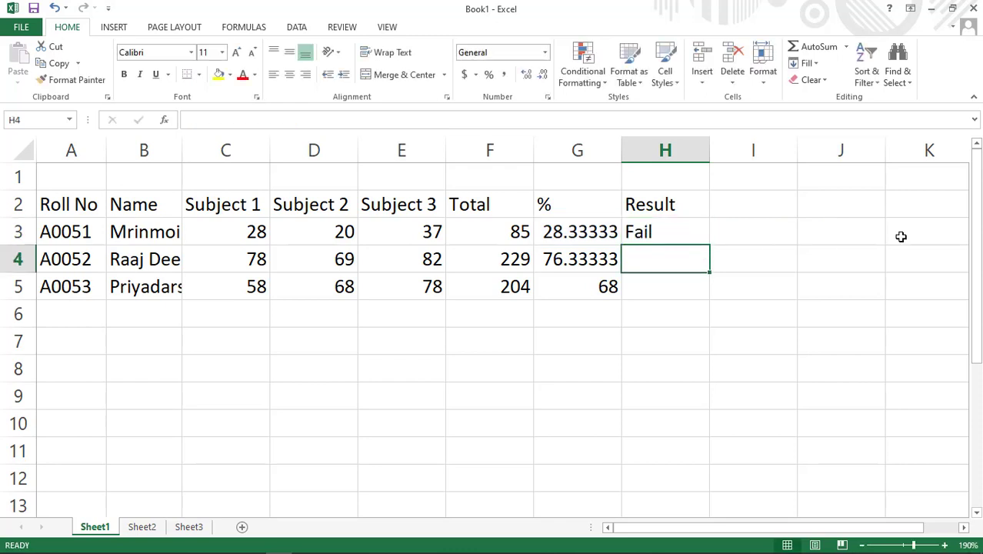
Fill the Result formula from H3 down to H5 and check each student's result cell.
{"action": "left_click", "coordinate": [652, 232]}
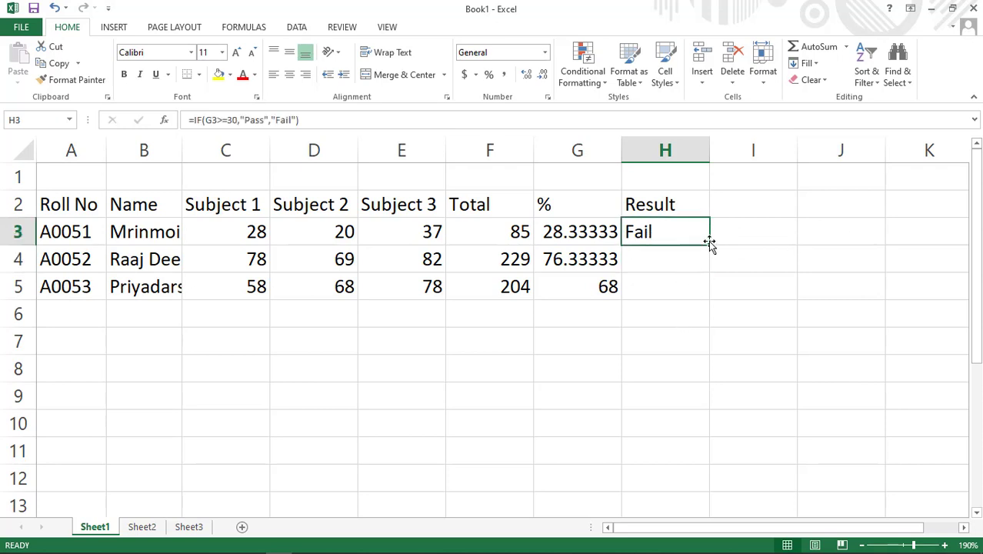
{"action": "left_click_drag", "start_coordinate": [710, 244], "coordinate": [694, 295]}
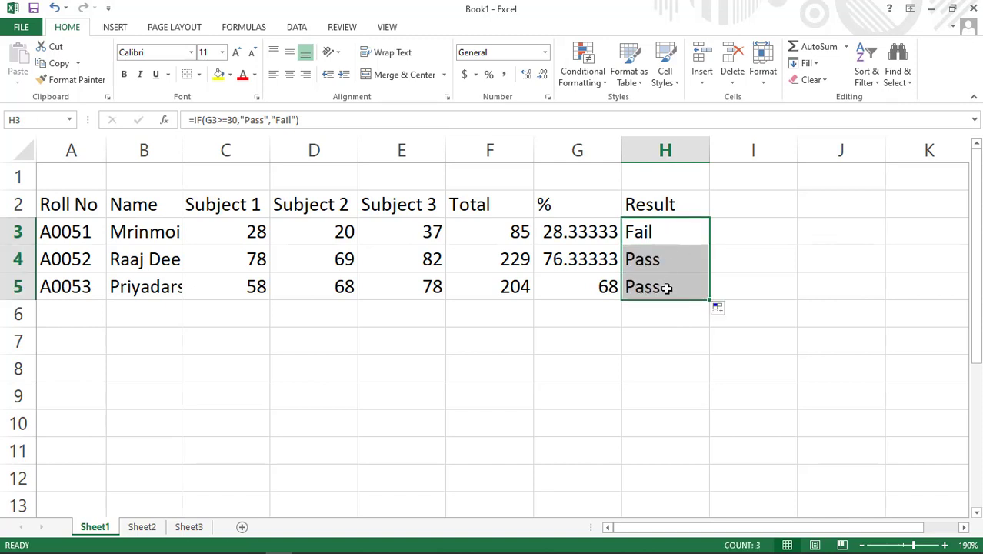
{"action": "left_click", "coordinate": [665, 286]}
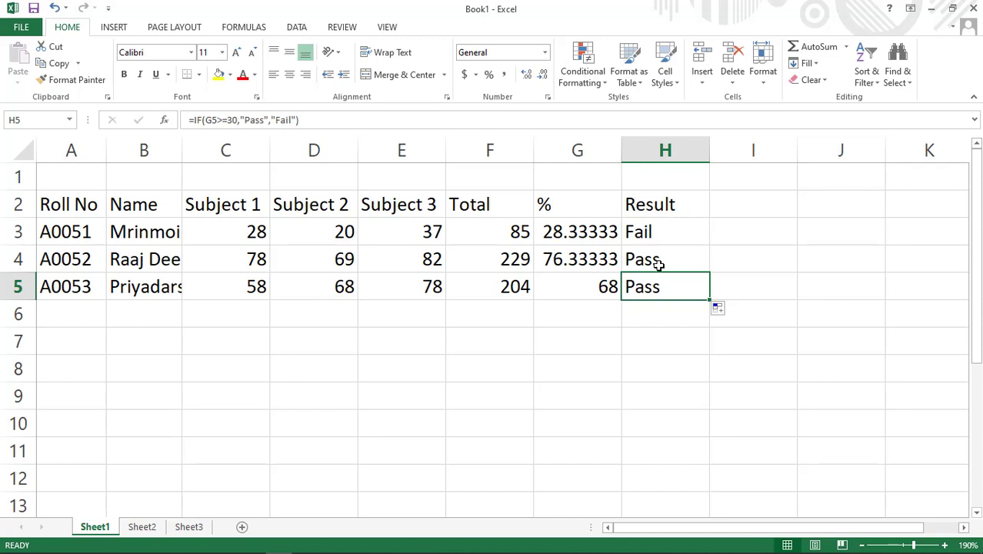
{"action": "left_click", "coordinate": [653, 229]}
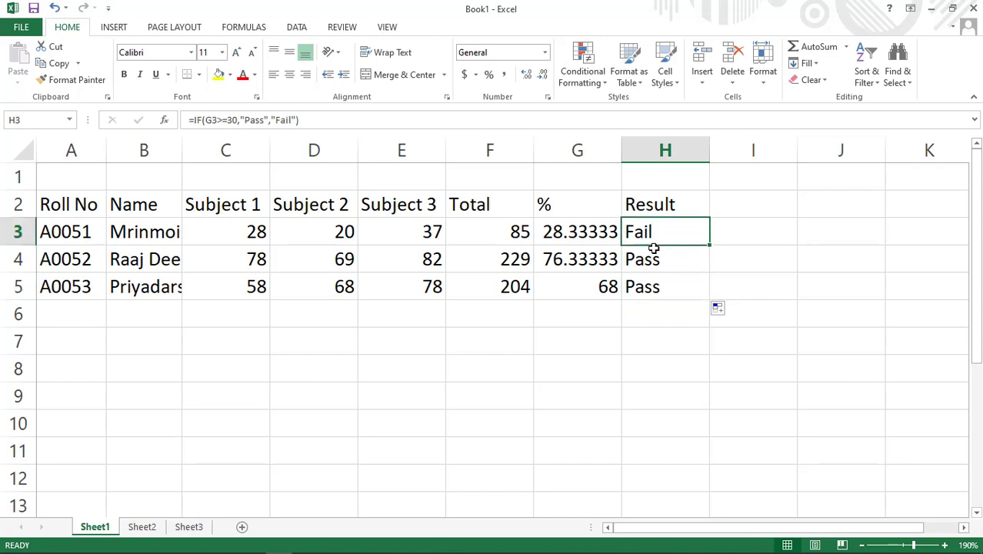
{"action": "left_click", "coordinate": [652, 254]}
{"action": "left_click", "coordinate": [652, 287]}
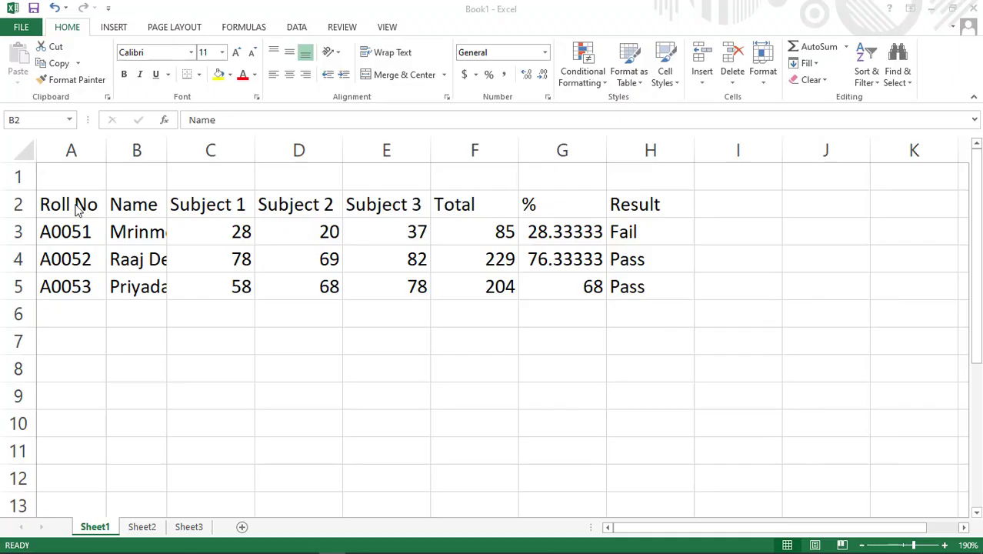
Widen column B so the students' full names fit.
{"action": "left_click", "coordinate": [76, 209]}
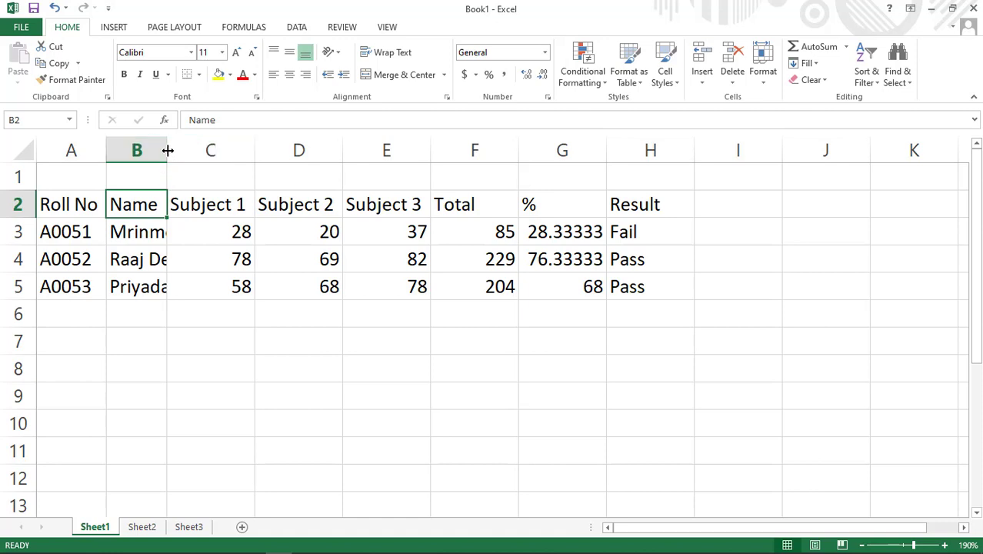
{"action": "left_click_drag", "start_coordinate": [168, 150], "coordinate": [226, 158]}
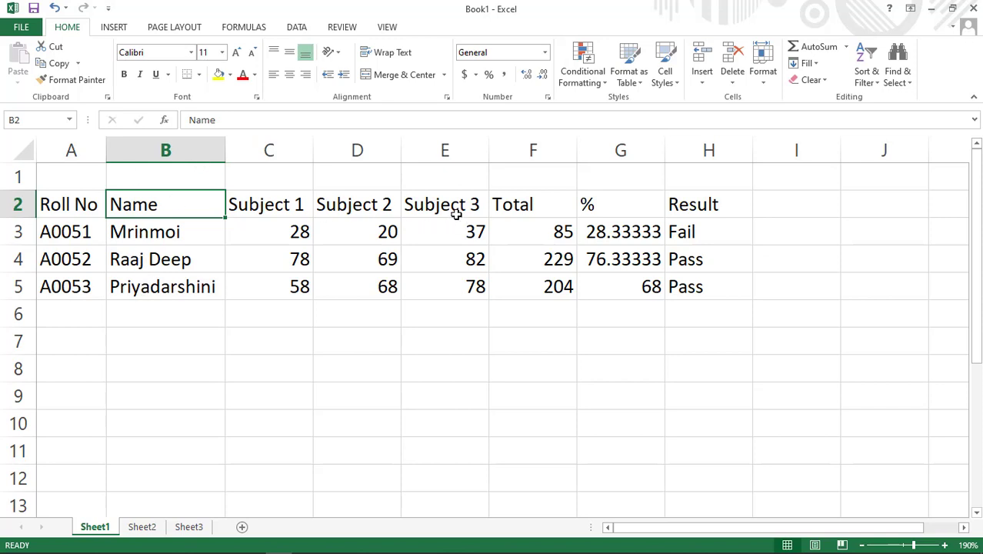
Merge and center A1:H1 above the headings and enter the title "Result Sheet".
{"action": "left_click", "coordinate": [64, 174]}
{"action": "left_click_drag", "start_coordinate": [63, 174], "coordinate": [658, 183]}
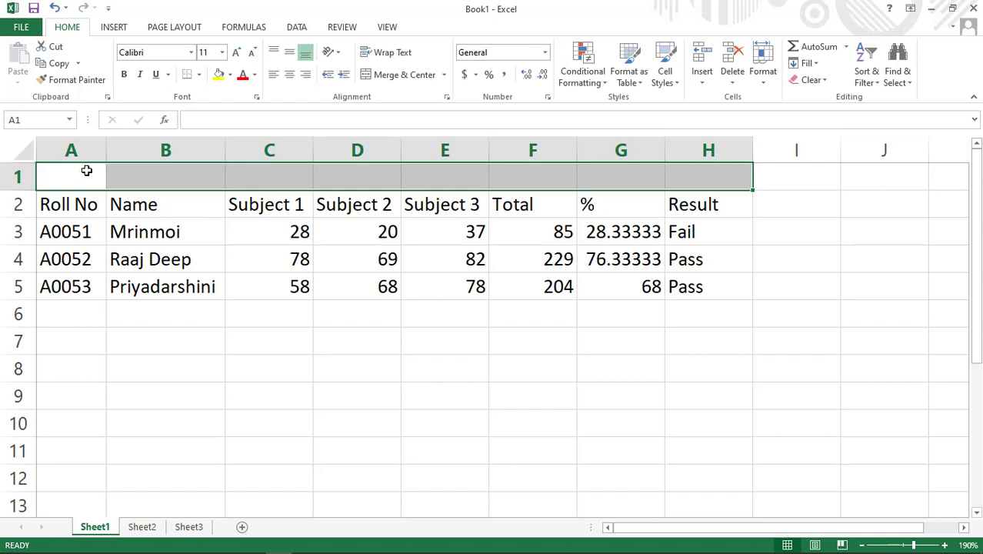
{"action": "left_click", "coordinate": [394, 77]}
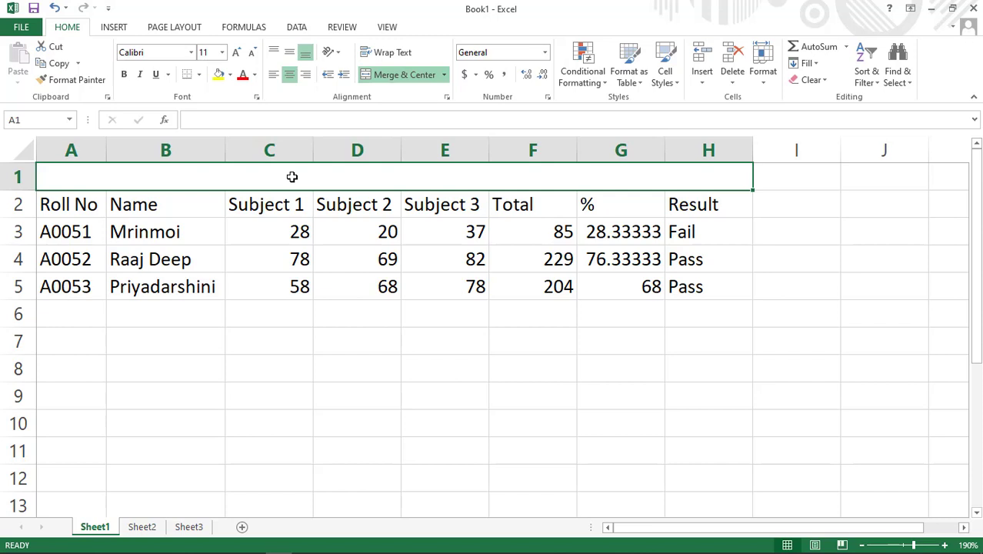
{"action": "type", "text": "R"}
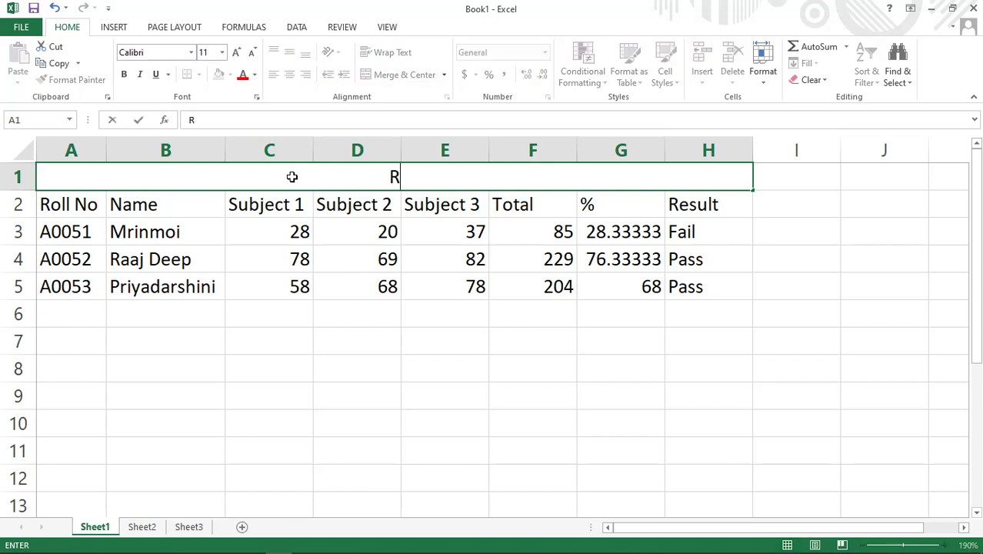
{"action": "type", "text": "esult "}
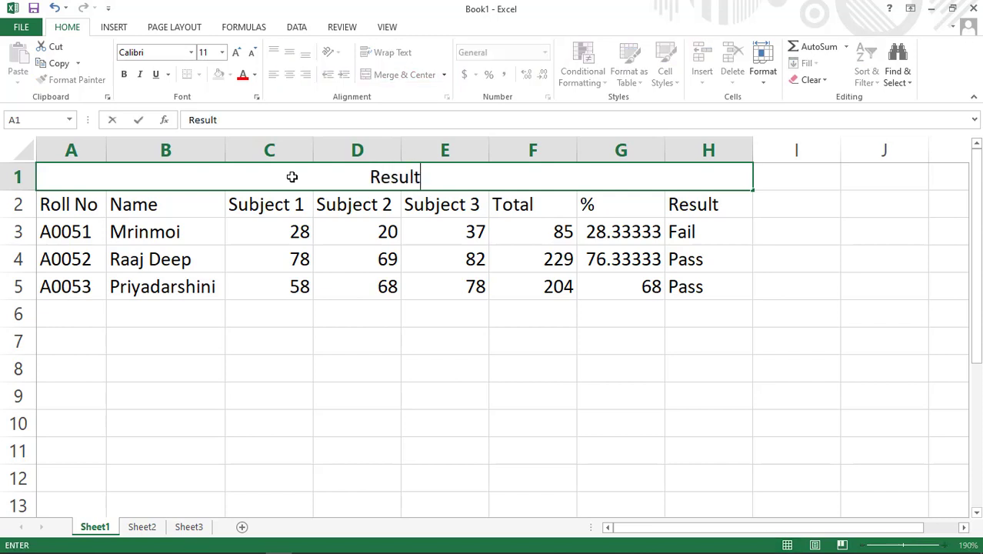
{"action": "type", "text": "Sheet"}
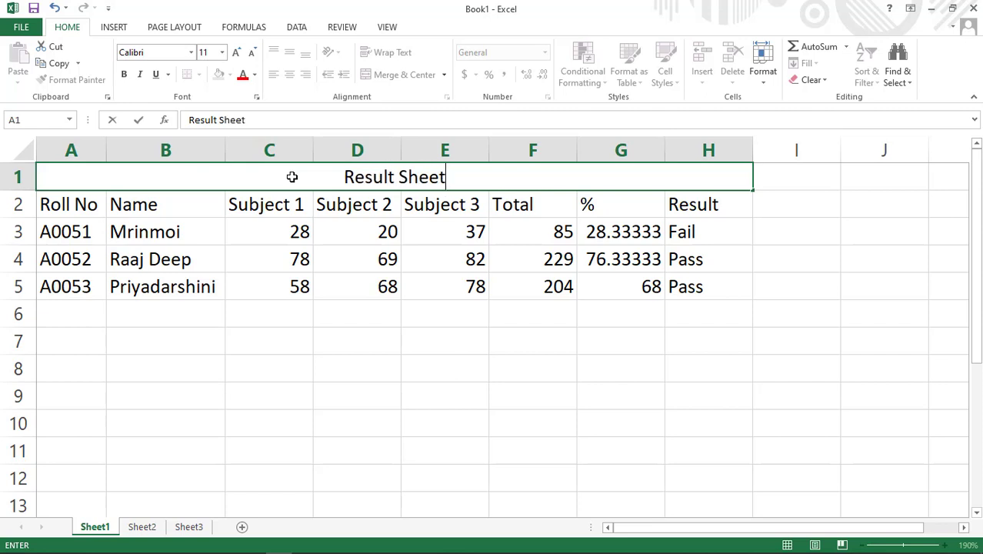
{"action": "key", "text": "Return"}
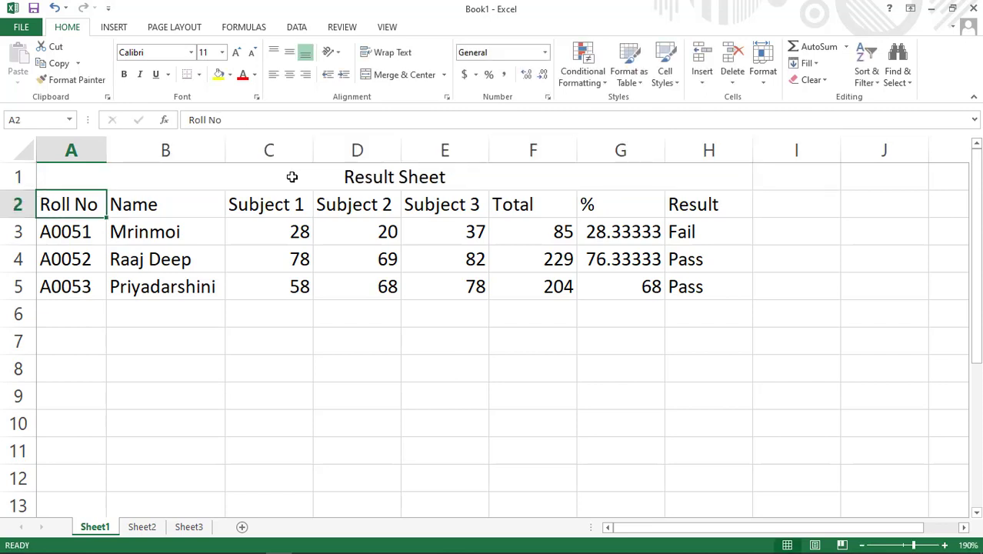
Set the merged title's font to Algerian, bold, size 14, in a darker blue theme colour.
{"action": "left_click", "coordinate": [293, 177]}
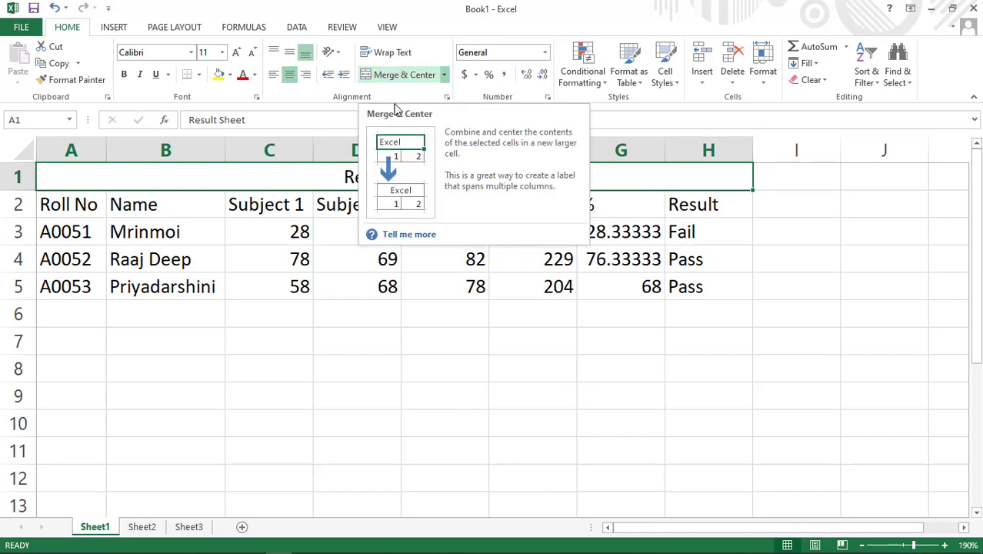
{"action": "left_click", "coordinate": [140, 202]}
{"action": "left_click", "coordinate": [117, 174]}
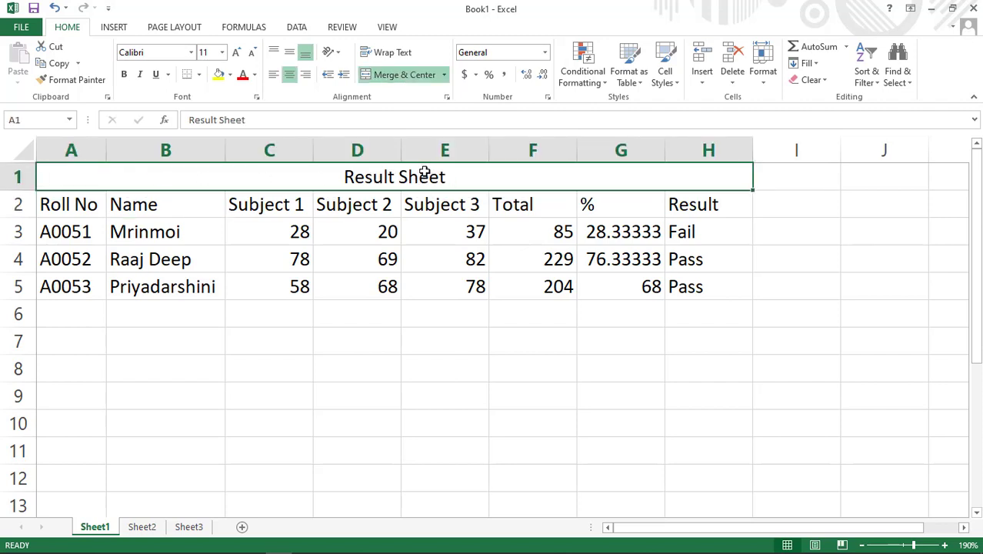
{"action": "left_click", "coordinate": [258, 99]}
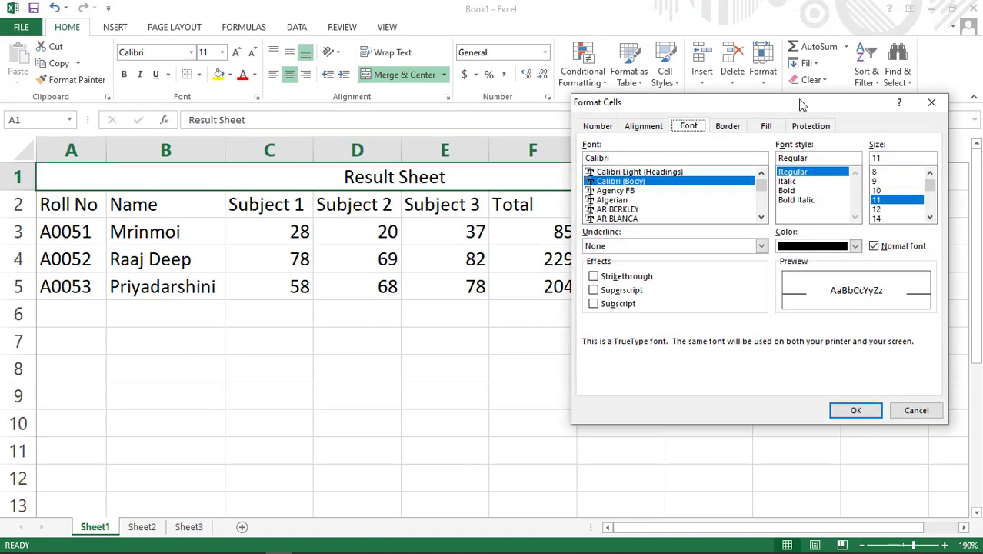
{"action": "left_click", "coordinate": [931, 102]}
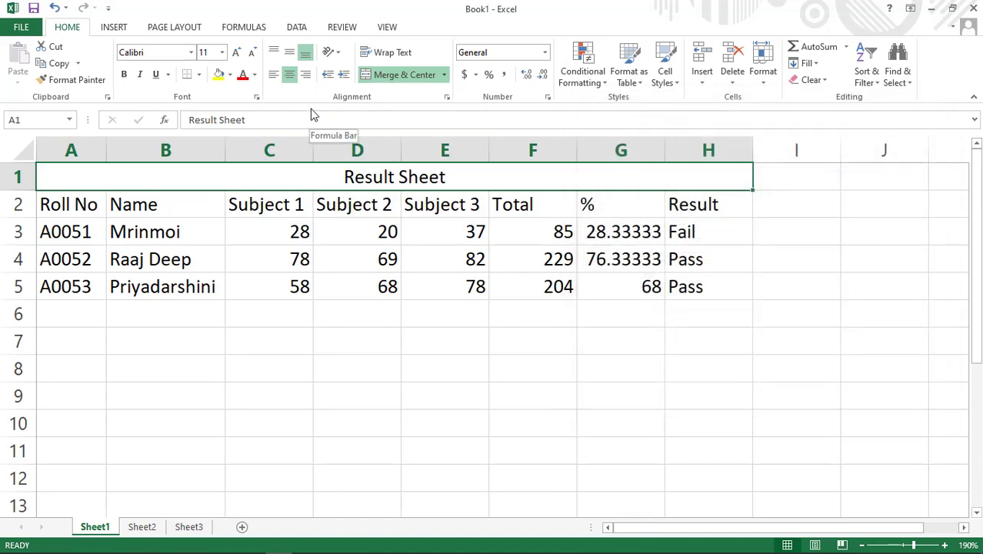
{"action": "key", "text": "ctrl+shift+f"}
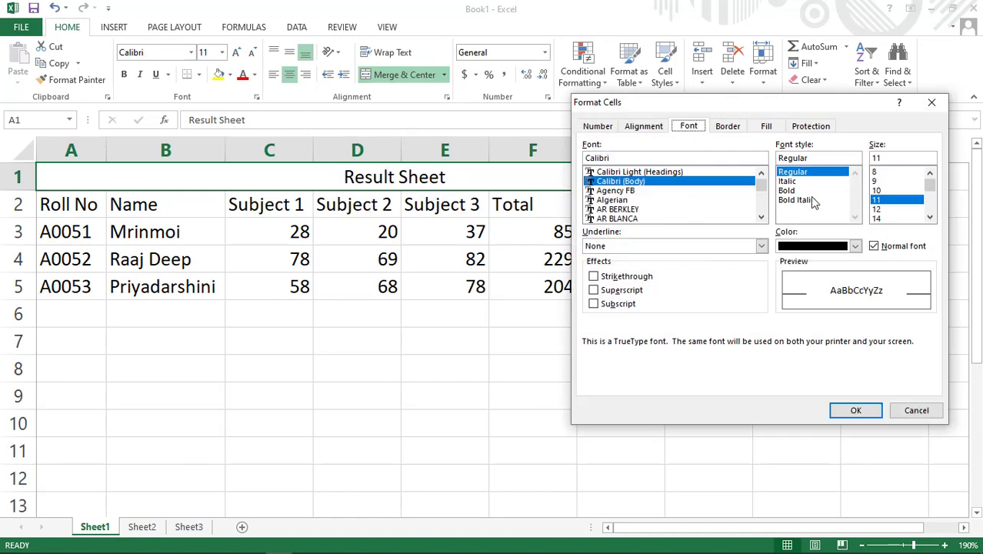
{"action": "left_click", "coordinate": [610, 202]}
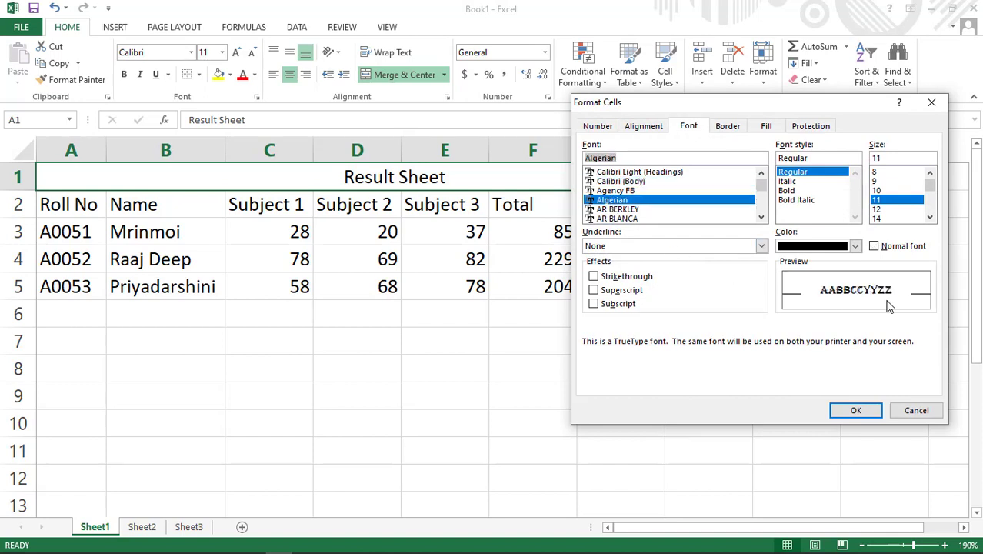
{"action": "left_click", "coordinate": [788, 192]}
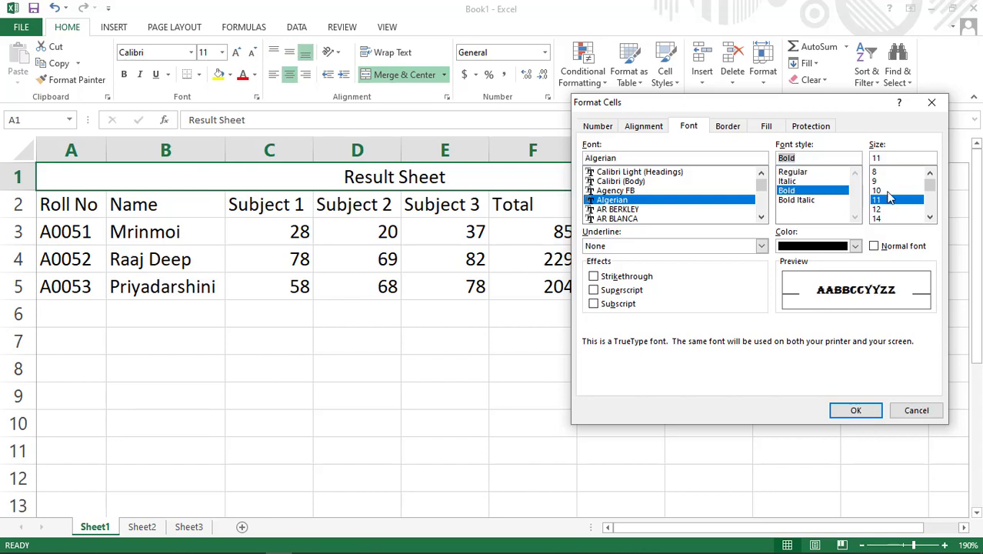
{"action": "left_click", "coordinate": [856, 245]}
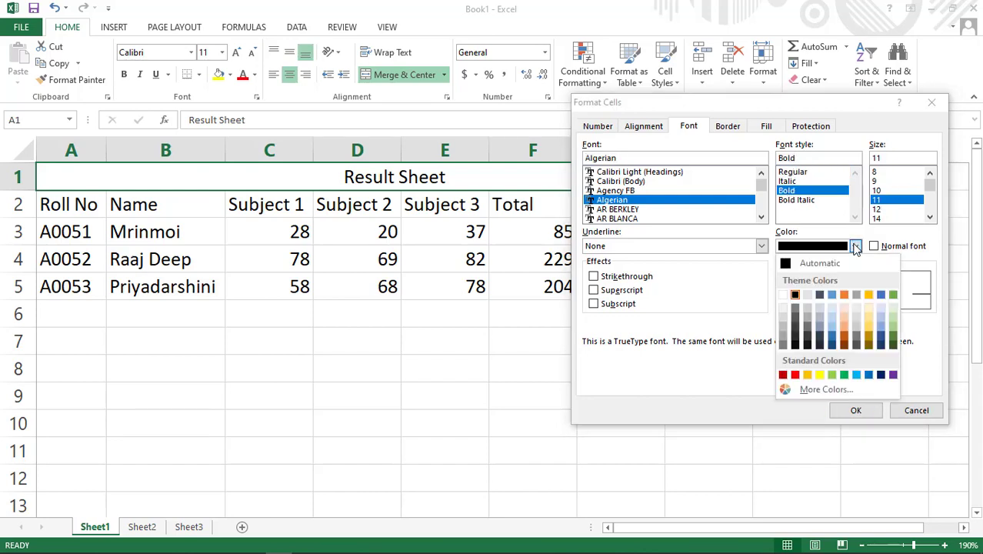
{"action": "left_click", "coordinate": [832, 340]}
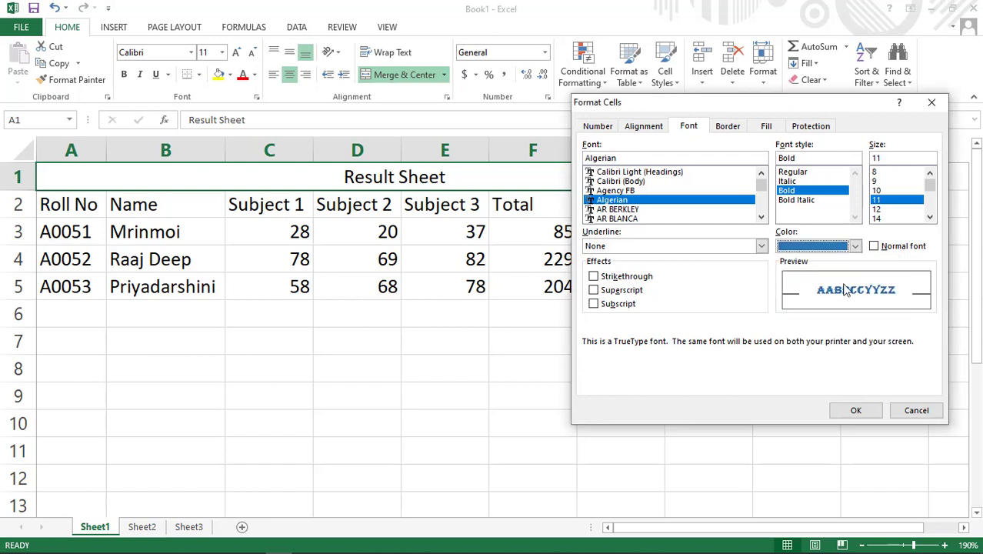
{"action": "left_click", "coordinate": [879, 218]}
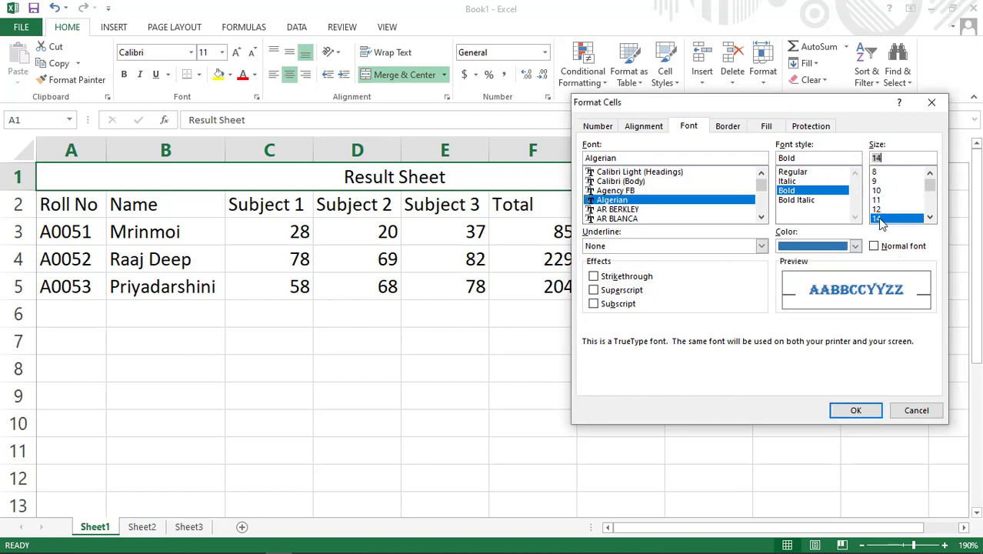
Add a dark red, medium-thick solid outline border to the merged title cell.
{"action": "left_click", "coordinate": [728, 126]}
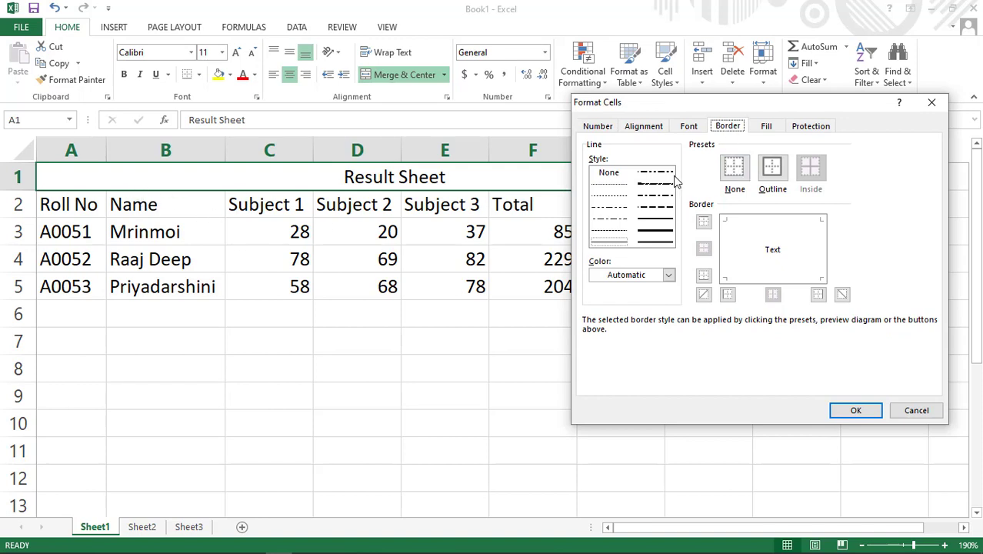
{"action": "left_click", "coordinate": [639, 275]}
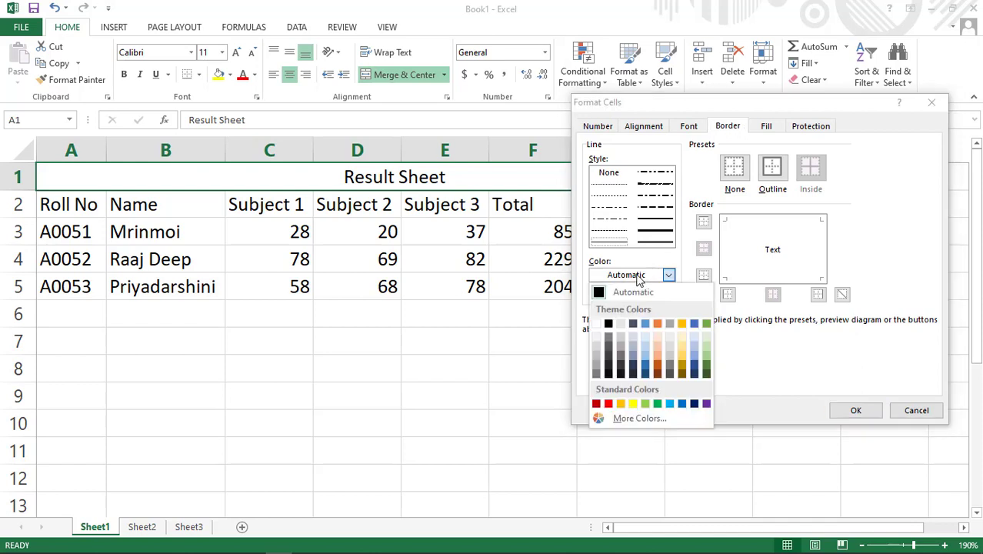
{"action": "left_click", "coordinate": [596, 405]}
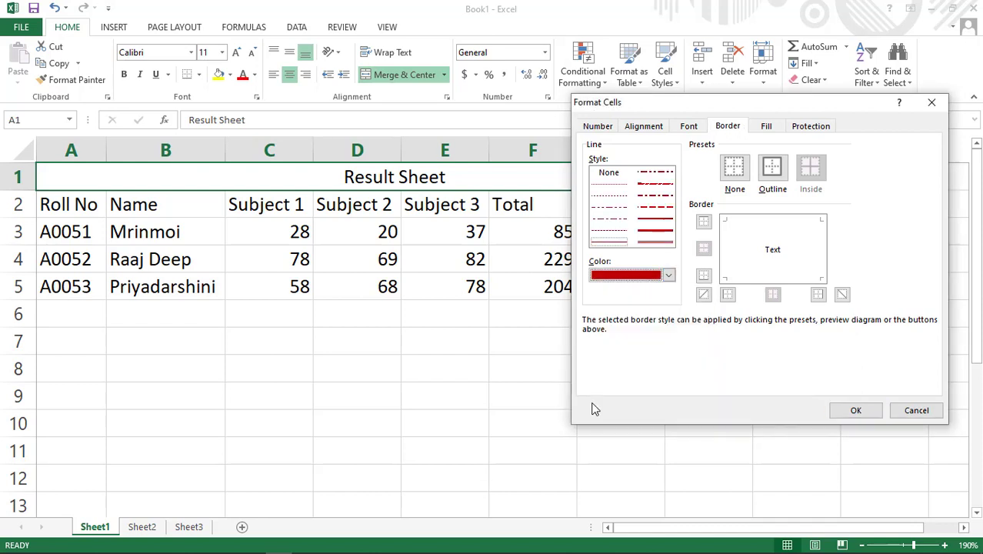
{"action": "left_click", "coordinate": [657, 221]}
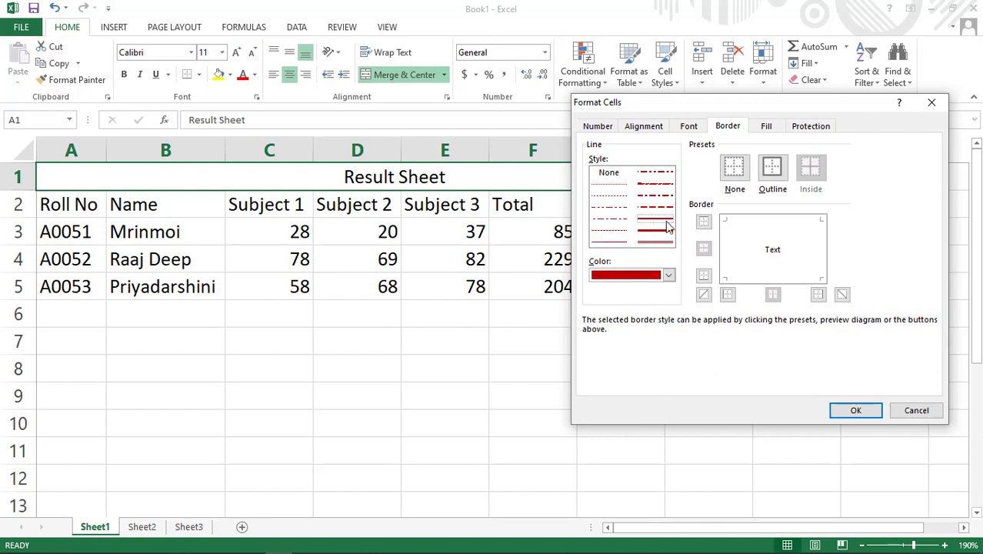
{"action": "left_click", "coordinate": [782, 175]}
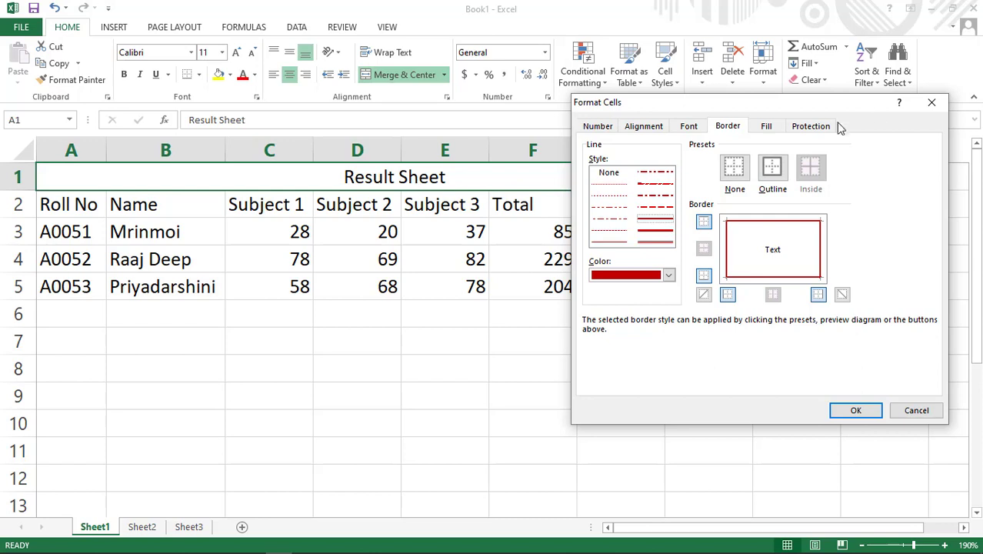
Fill the title cell with light gold and apply the cell formatting.
{"action": "left_click", "coordinate": [767, 127]}
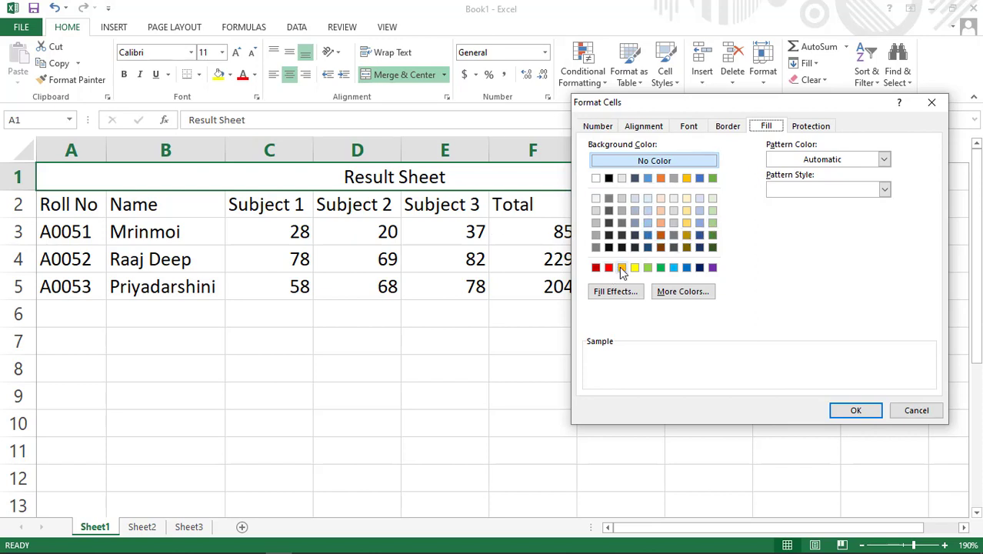
{"action": "left_click", "coordinate": [686, 211]}
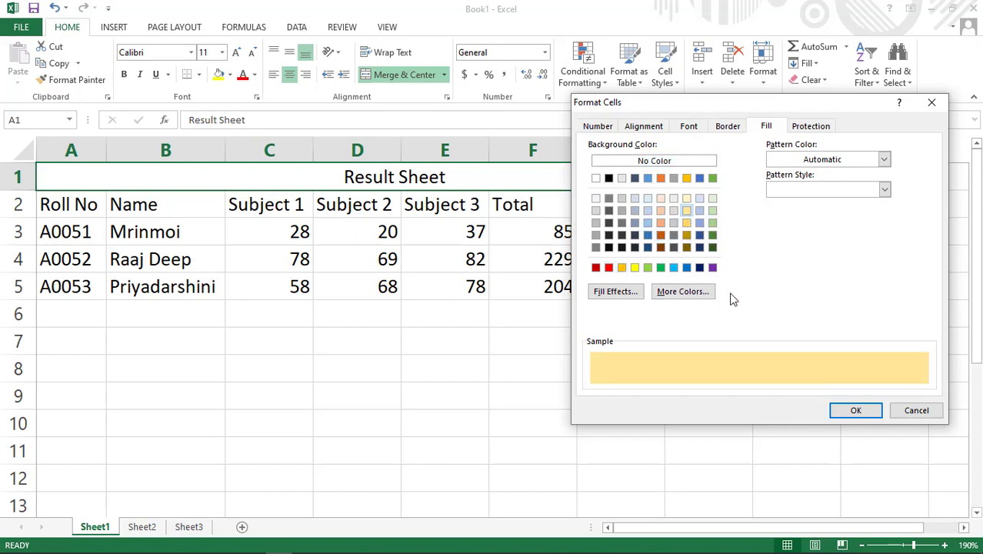
{"action": "left_click", "coordinate": [854, 413]}
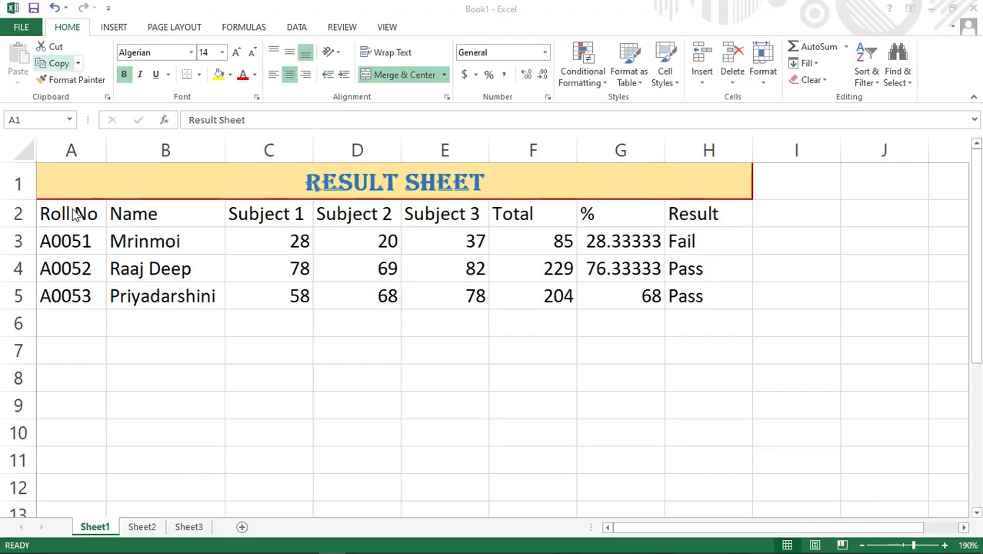
Set the font of the Roll No column, A2:A5, to Agency FB, italic, size 12, in red.
{"action": "left_click", "coordinate": [68, 213]}
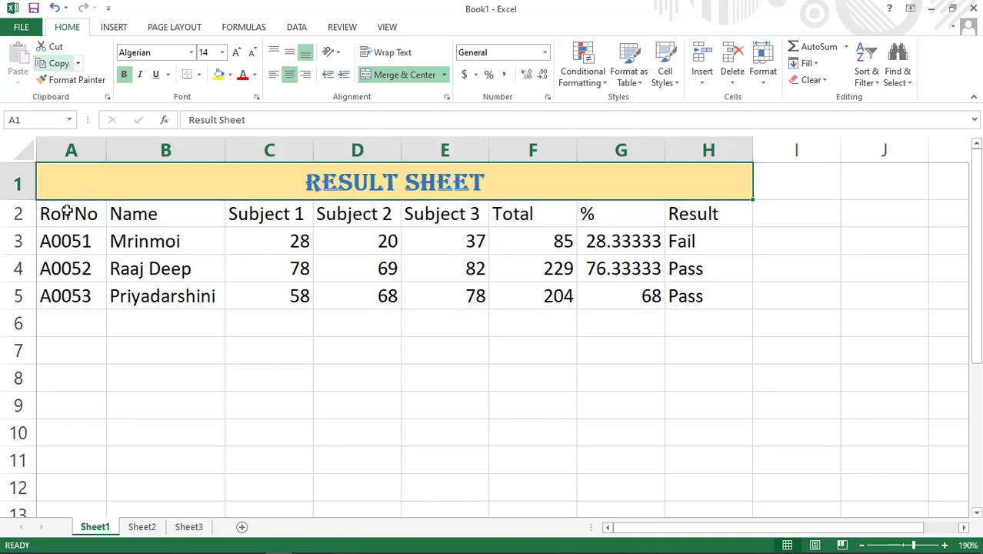
{"action": "left_click_drag", "start_coordinate": [67, 213], "coordinate": [70, 304]}
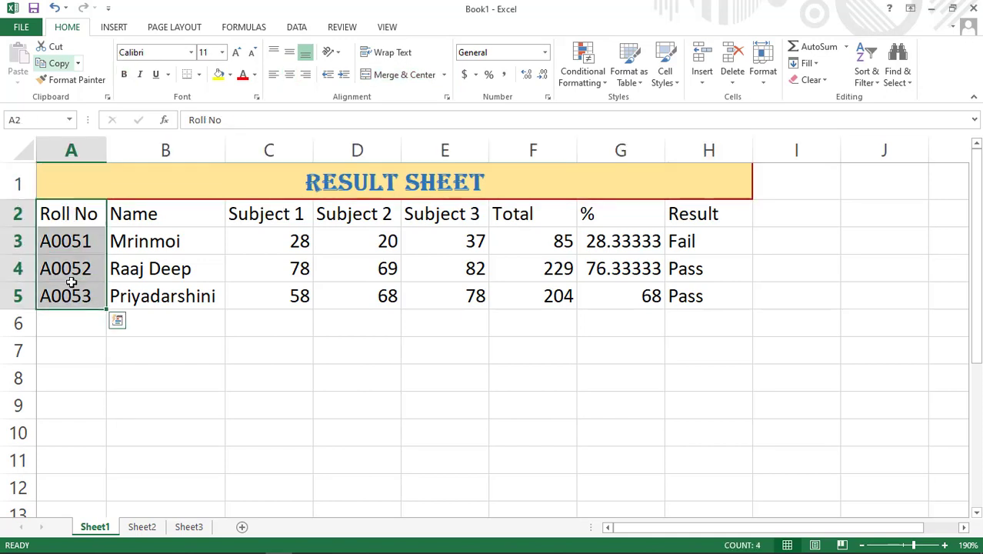
{"action": "left_click", "coordinate": [257, 98]}
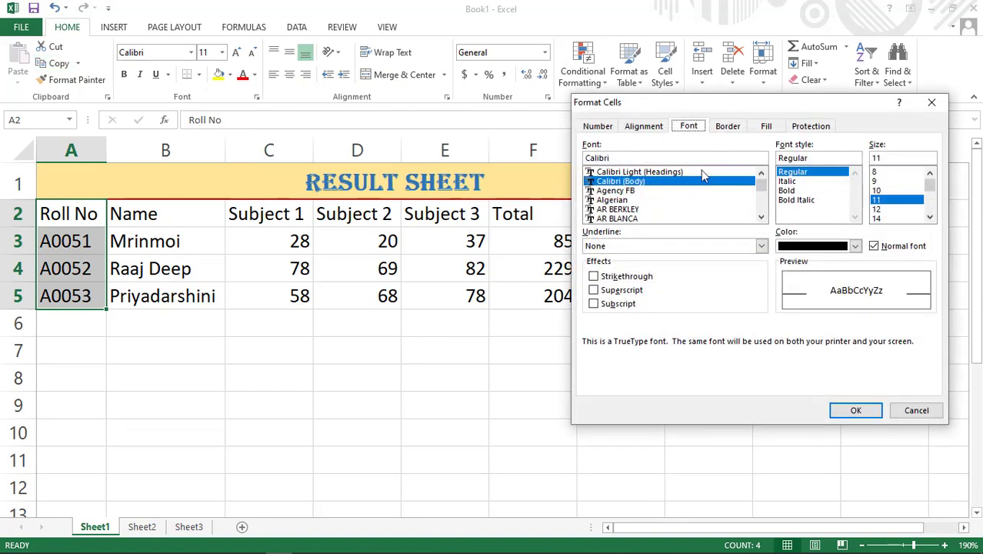
{"action": "left_click", "coordinate": [615, 192]}
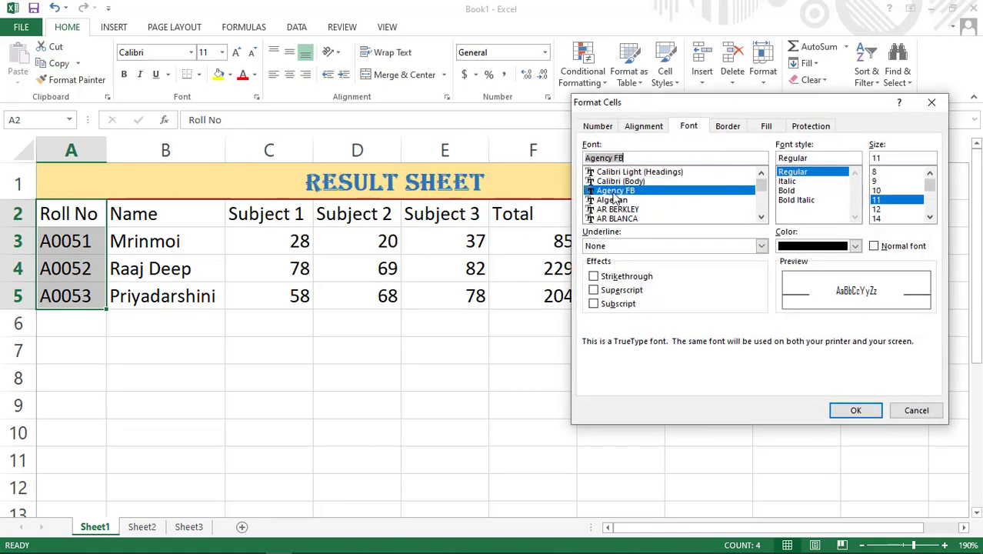
{"action": "left_click", "coordinate": [789, 181]}
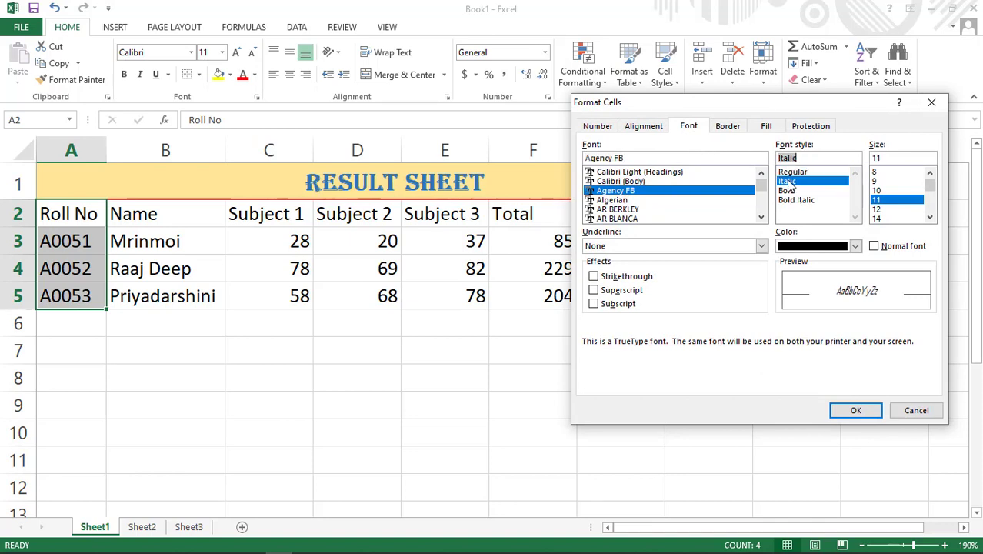
{"action": "left_click", "coordinate": [877, 210]}
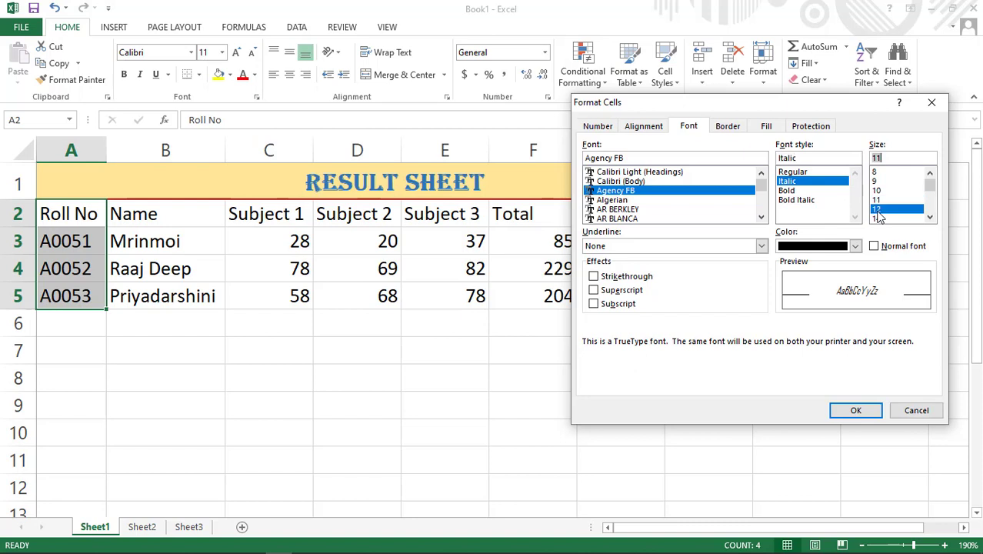
{"action": "left_click", "coordinate": [855, 246]}
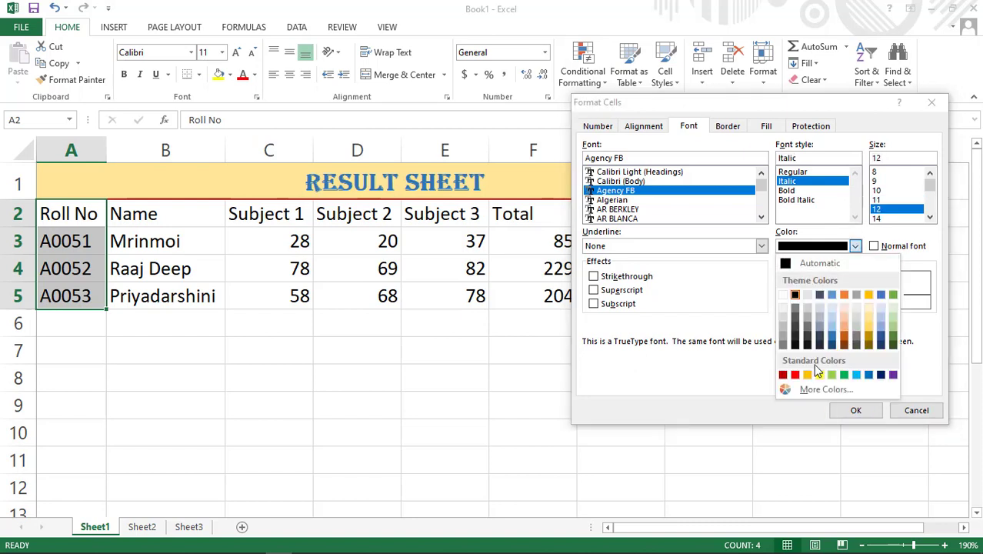
{"action": "left_click", "coordinate": [796, 376]}
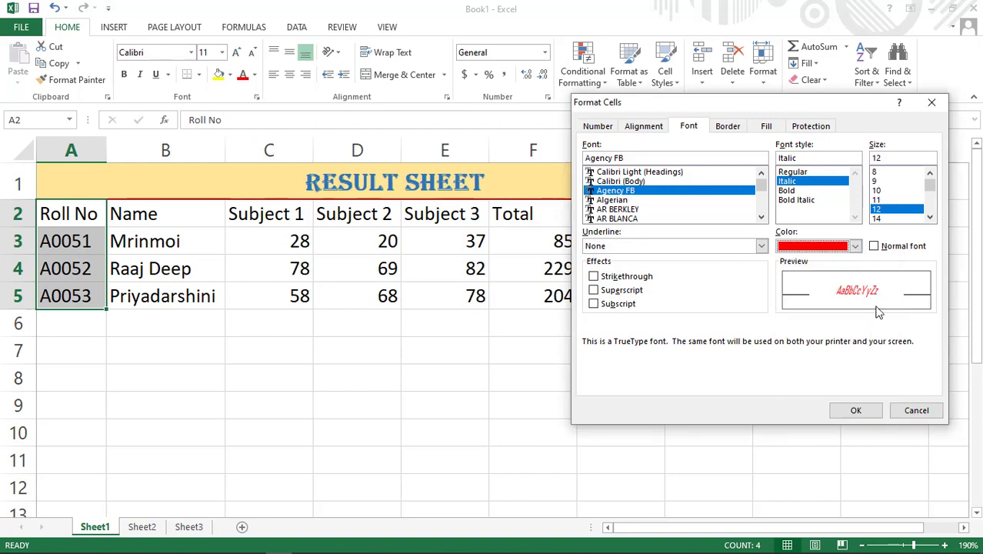
Add blue outline and inside borders to A2:A5.
{"action": "left_click", "coordinate": [730, 129]}
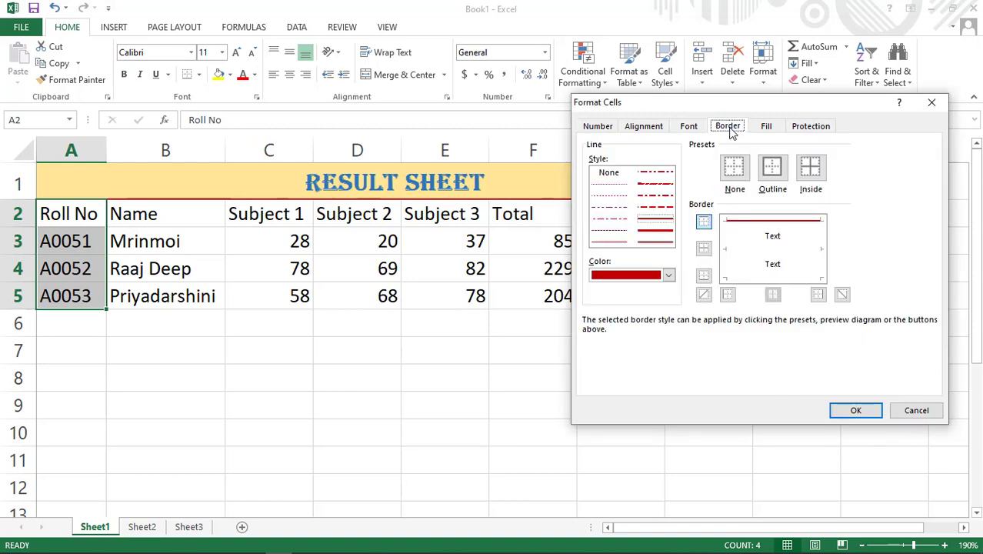
{"action": "left_click", "coordinate": [669, 275]}
{"action": "left_click", "coordinate": [646, 366]}
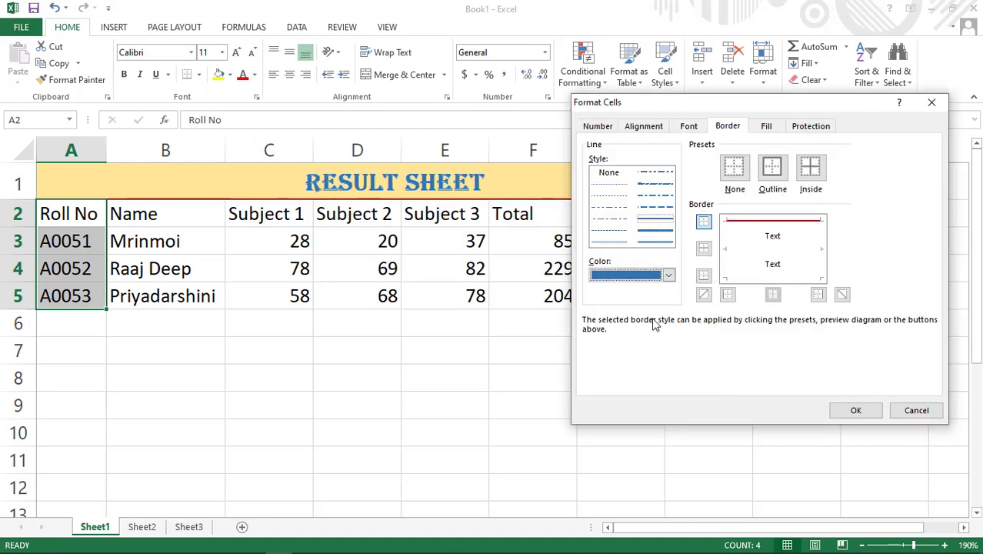
{"action": "left_click", "coordinate": [772, 167]}
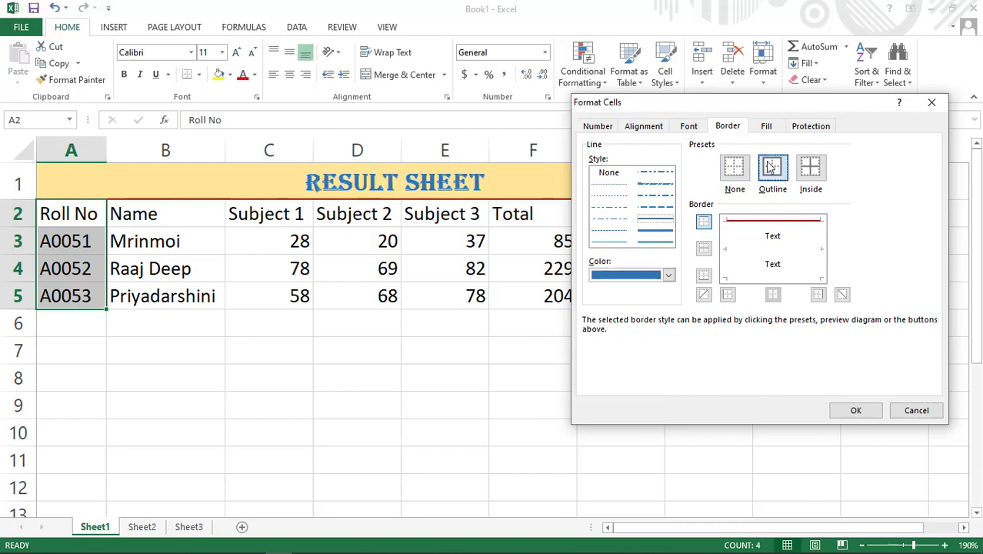
{"action": "left_click", "coordinate": [813, 169]}
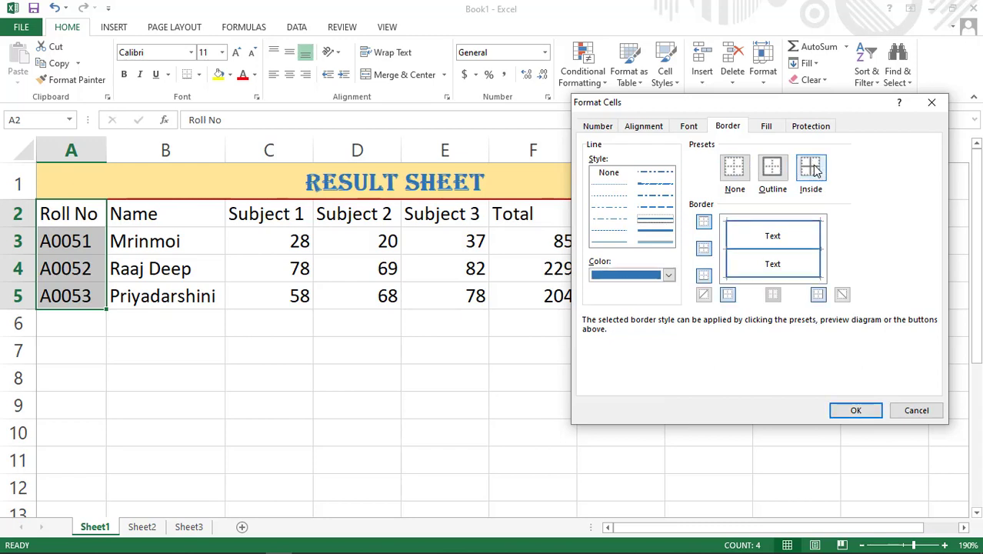
Fill A2:A5 with light green and apply the cell formatting.
{"action": "left_click", "coordinate": [773, 129]}
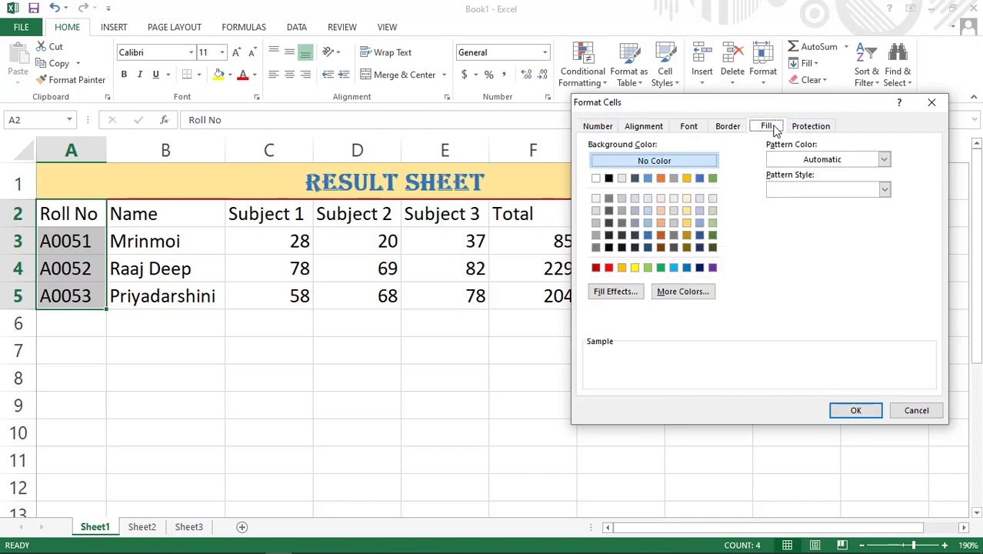
{"action": "left_click", "coordinate": [648, 267]}
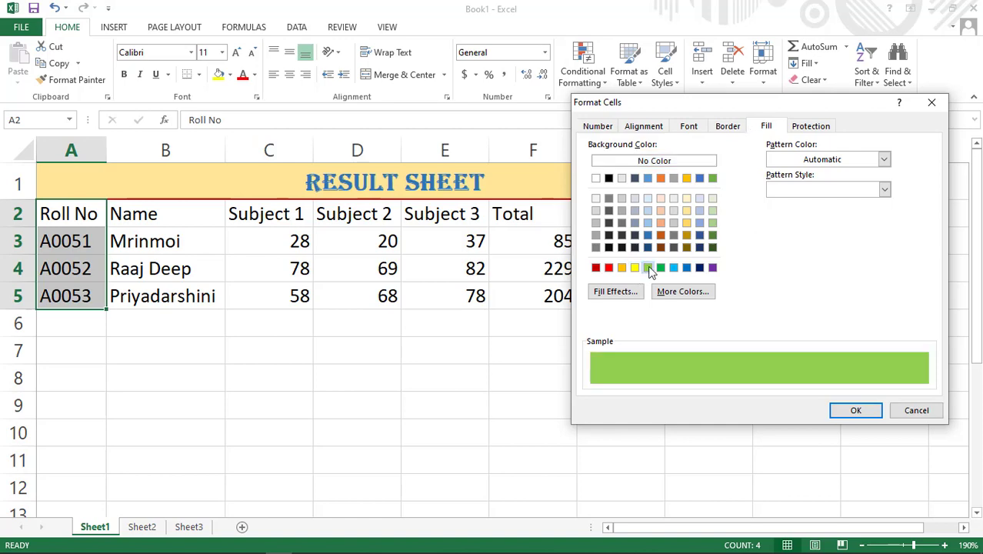
{"action": "left_click", "coordinate": [845, 411]}
{"action": "left_click", "coordinate": [342, 304]}
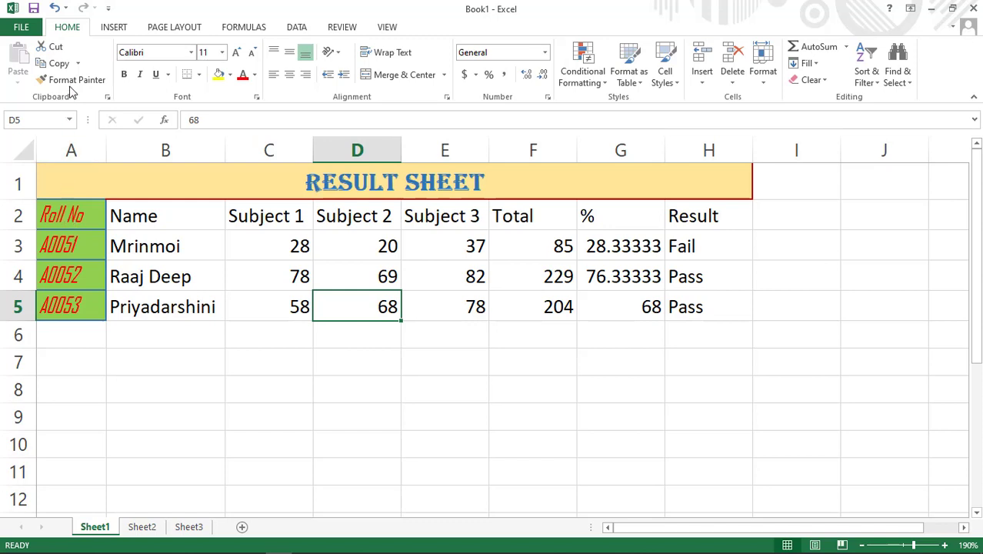
Copy the formatting of the Roll No header cell A2 onto B2:H5 with Format Painter.
{"action": "left_click", "coordinate": [74, 216]}
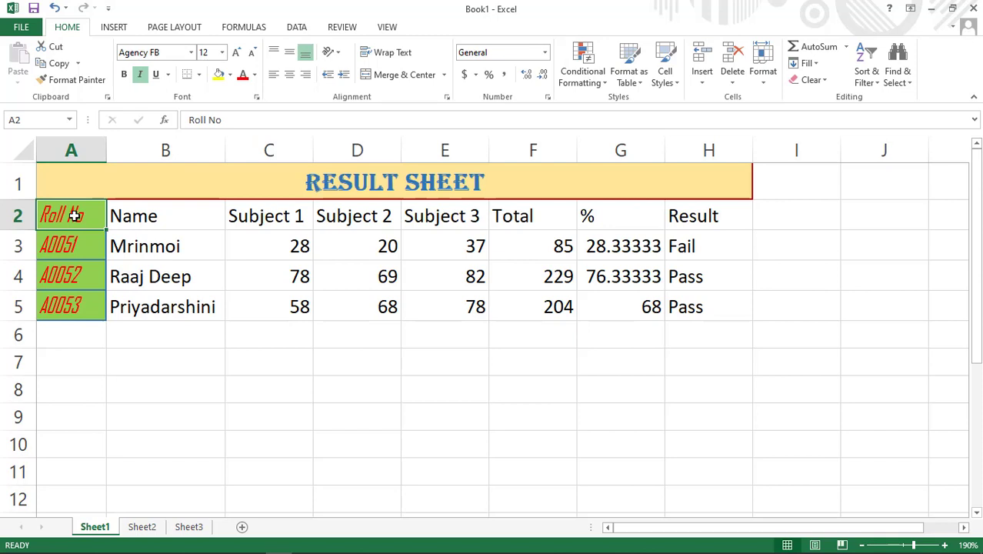
{"action": "left_click", "coordinate": [65, 84]}
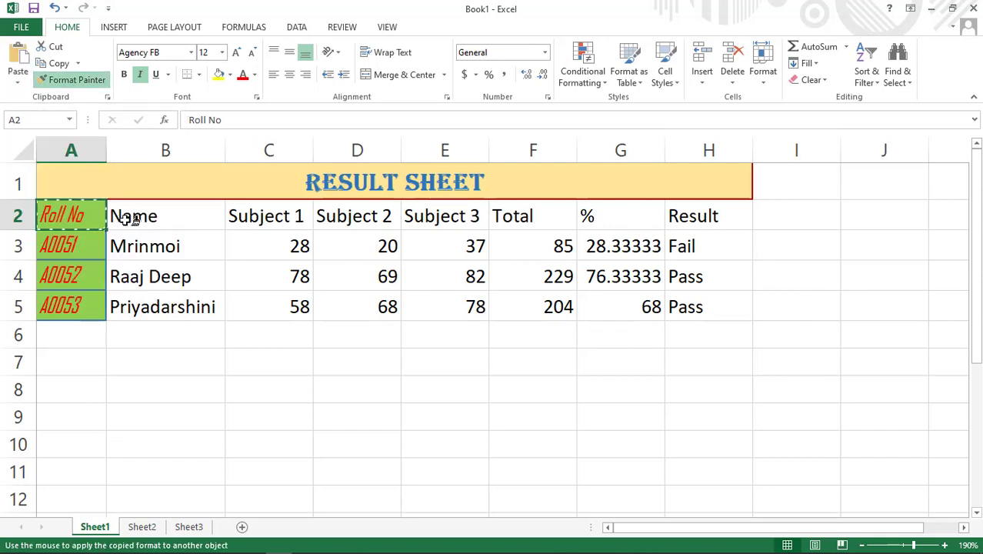
{"action": "mouse_move", "coordinate": [132, 218]}
{"action": "left_mouse_down"}
{"action": "mouse_move", "coordinate": [260, 276]}
{"action": "mouse_move", "coordinate": [485, 306]}
{"action": "mouse_move", "coordinate": [701, 307]}
{"action": "left_mouse_up"}
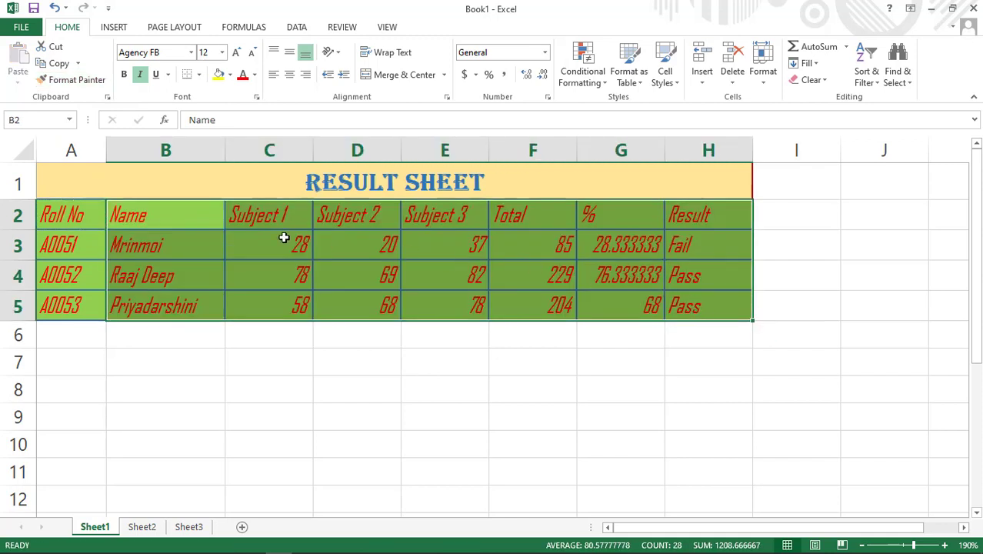
{"action": "left_click", "coordinate": [159, 228]}
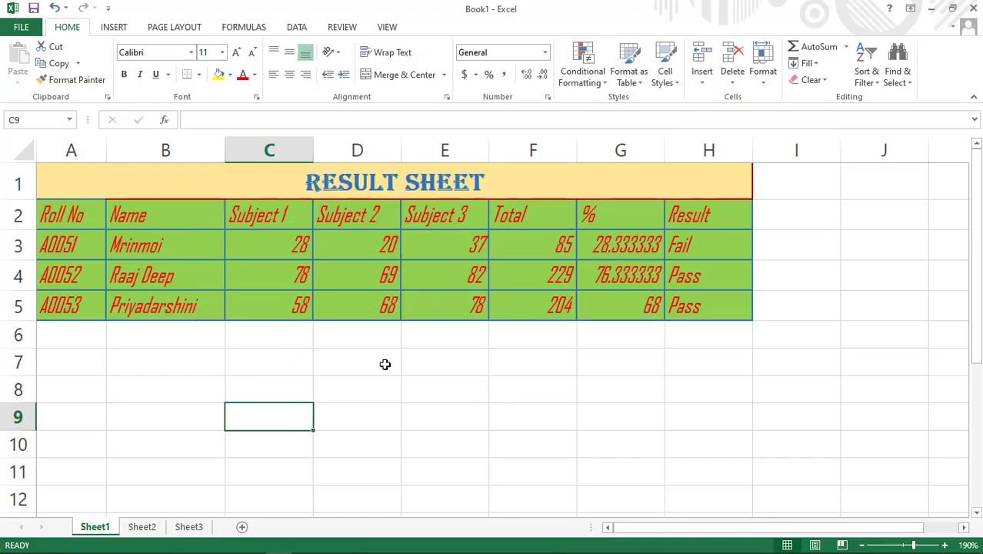
Enter a sample two-word full name in cell C9.
{"action": "type", "text": "R"}
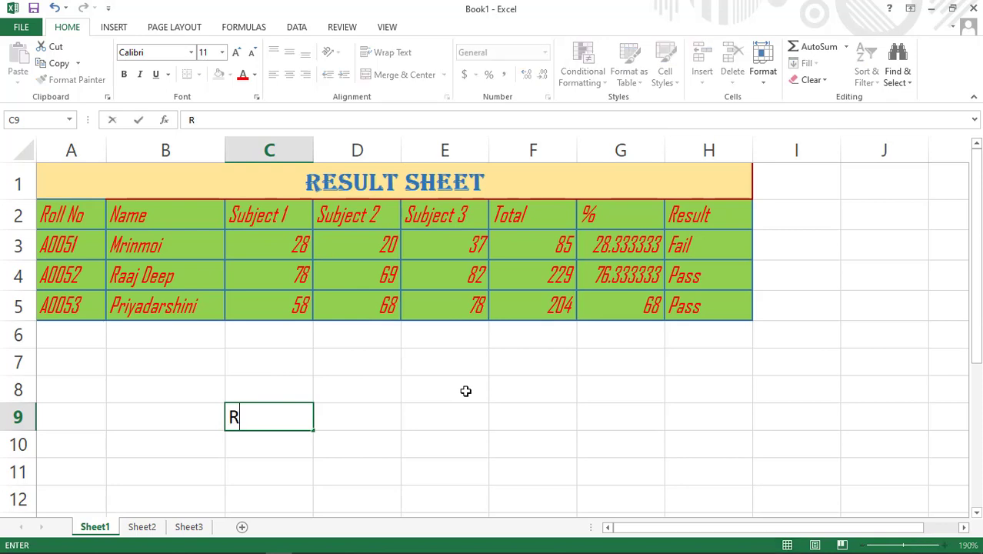
{"action": "type", "text": "aj N"}
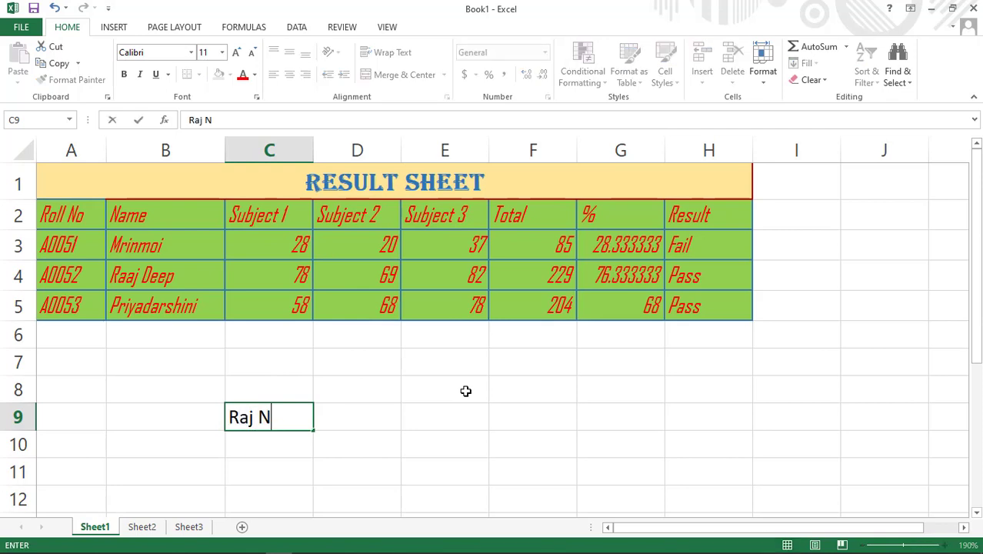
{"action": "type", "text": "andini"}
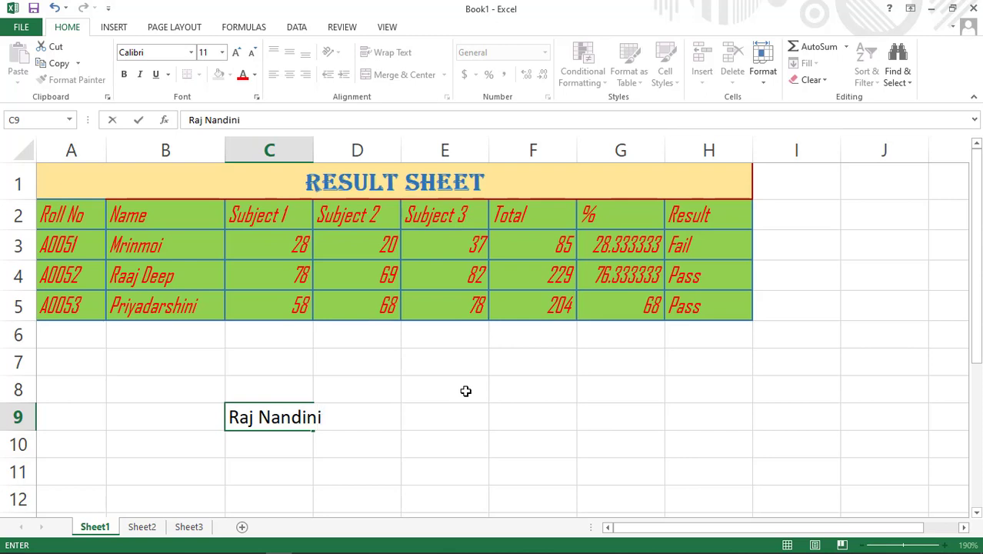
{"action": "key", "text": "Return"}
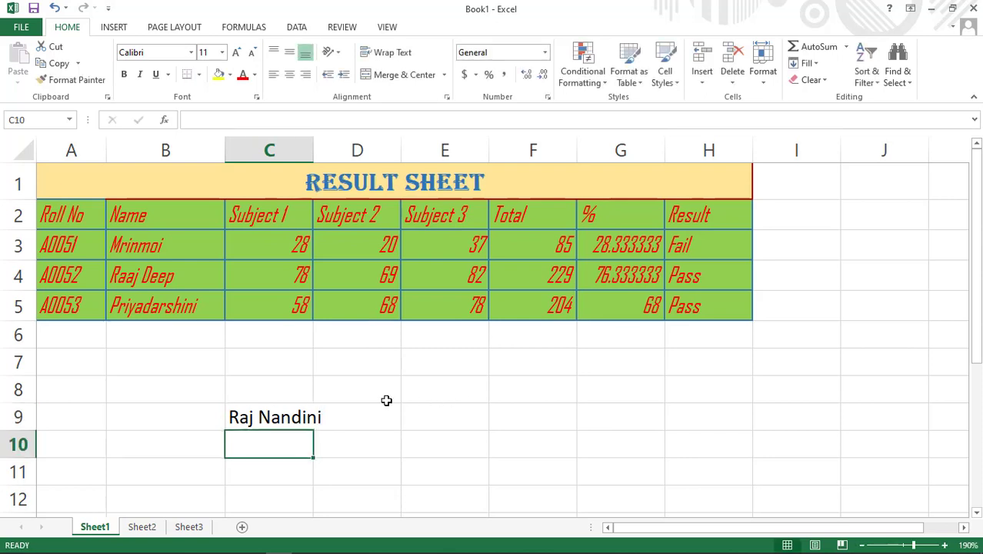
Set both the horizontal and vertical text alignment of C9 to Center.
{"action": "left_click", "coordinate": [263, 416]}
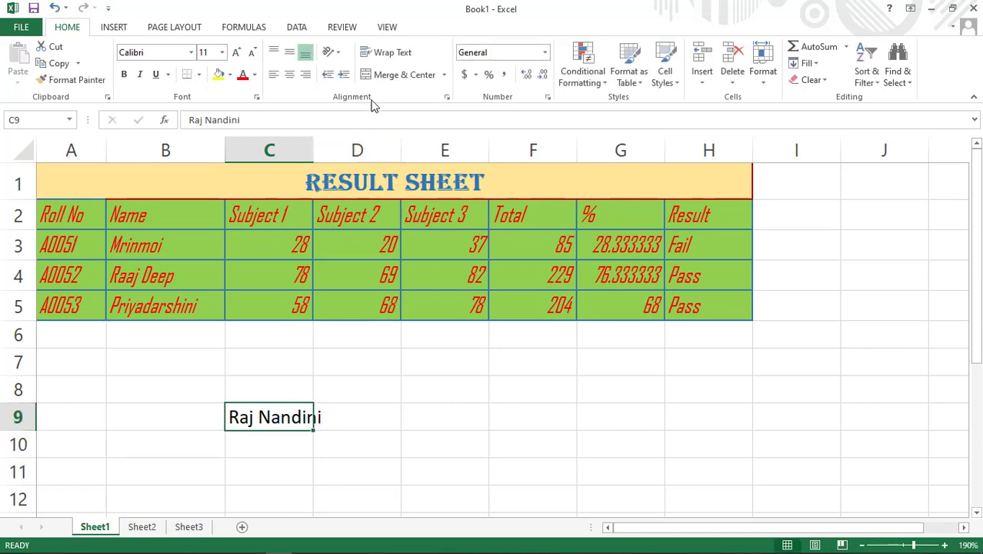
{"action": "left_click", "coordinate": [448, 99]}
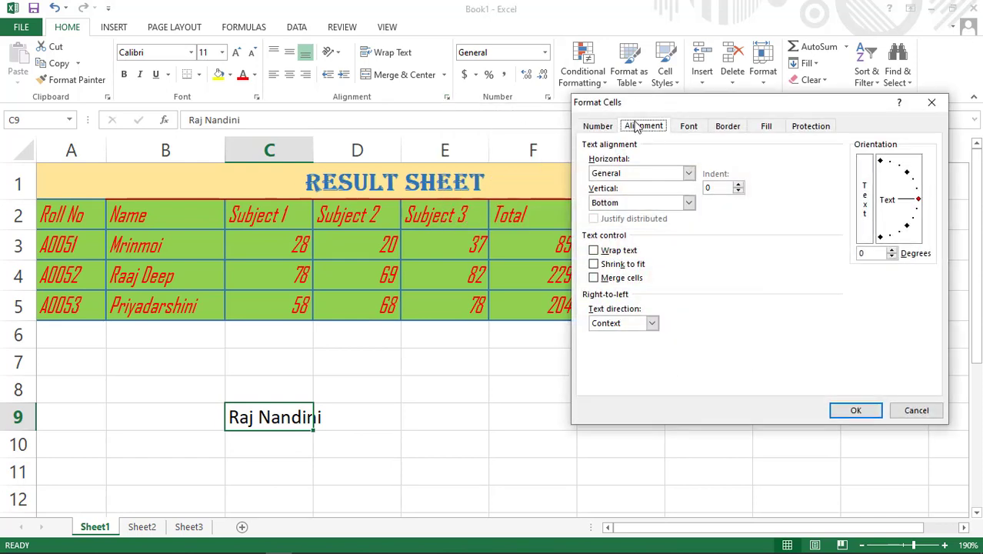
{"action": "left_click", "coordinate": [605, 174]}
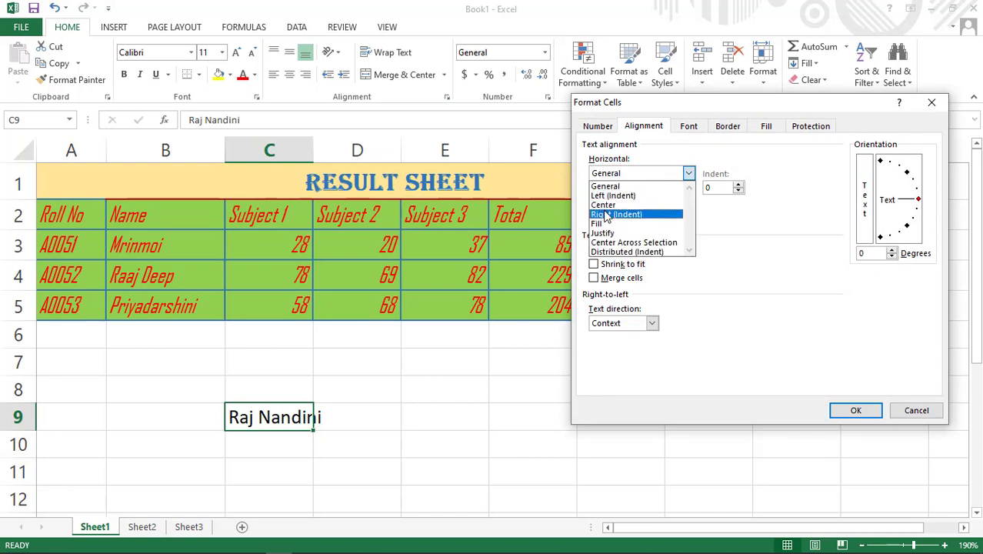
{"action": "left_click", "coordinate": [603, 205]}
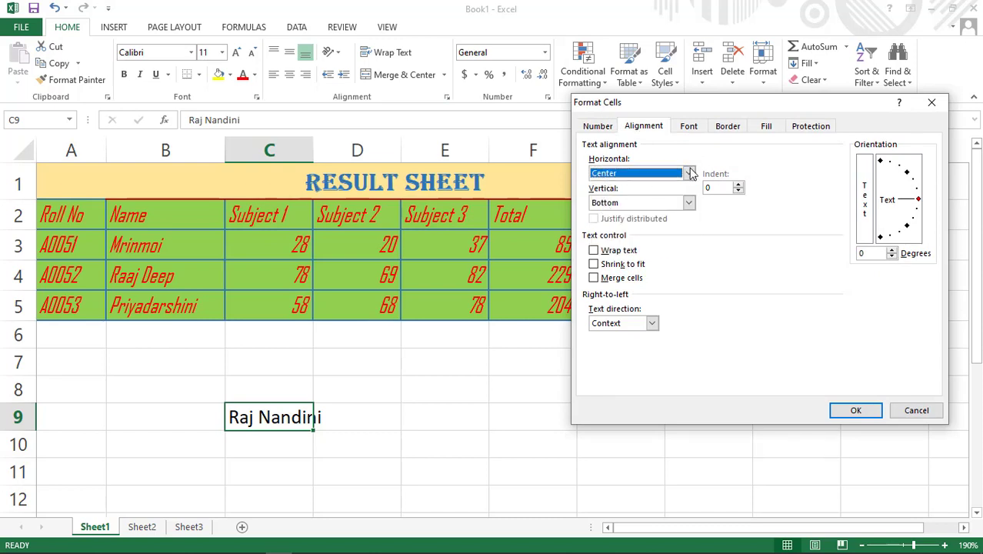
{"action": "left_click", "coordinate": [612, 204]}
{"action": "left_click", "coordinate": [609, 227]}
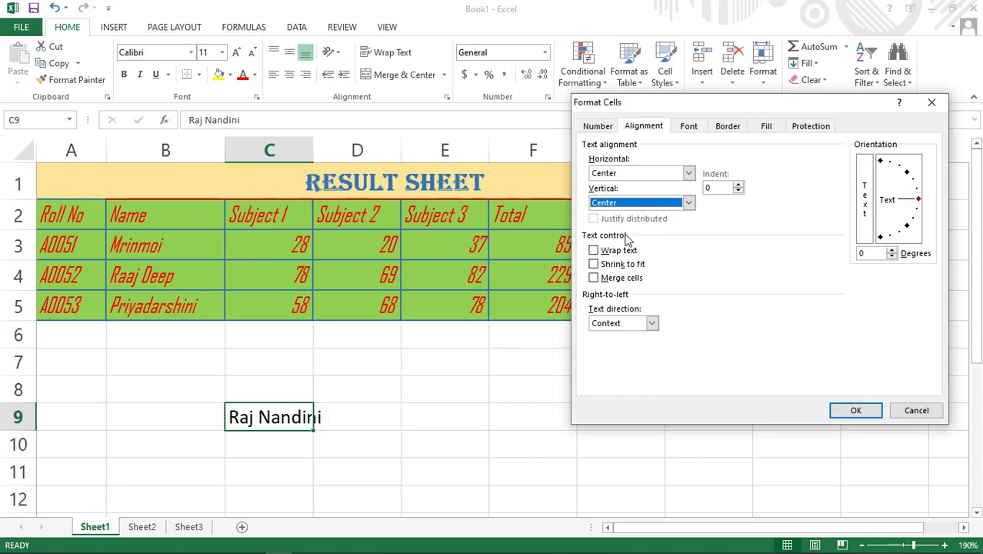
{"action": "left_click", "coordinate": [847, 414]}
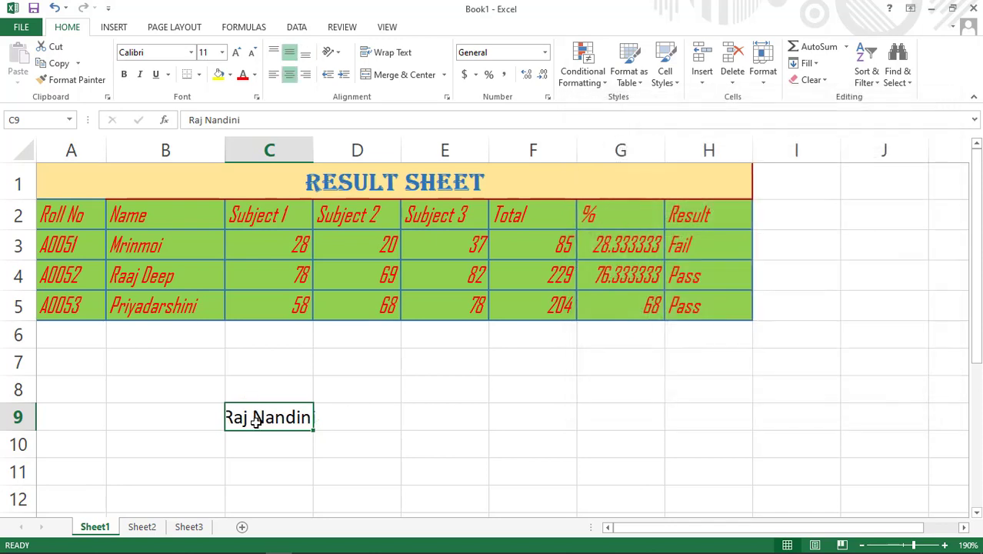
Make row 9 about twice as tall and turn on Wrap text for C9.
{"action": "left_click_drag", "start_coordinate": [17, 431], "coordinate": [14, 463]}
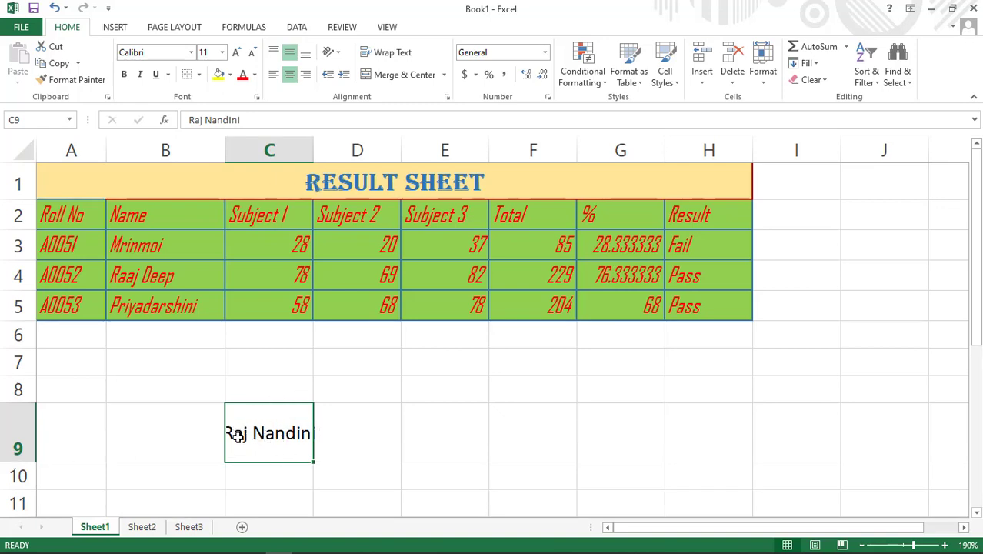
{"action": "left_click", "coordinate": [447, 98]}
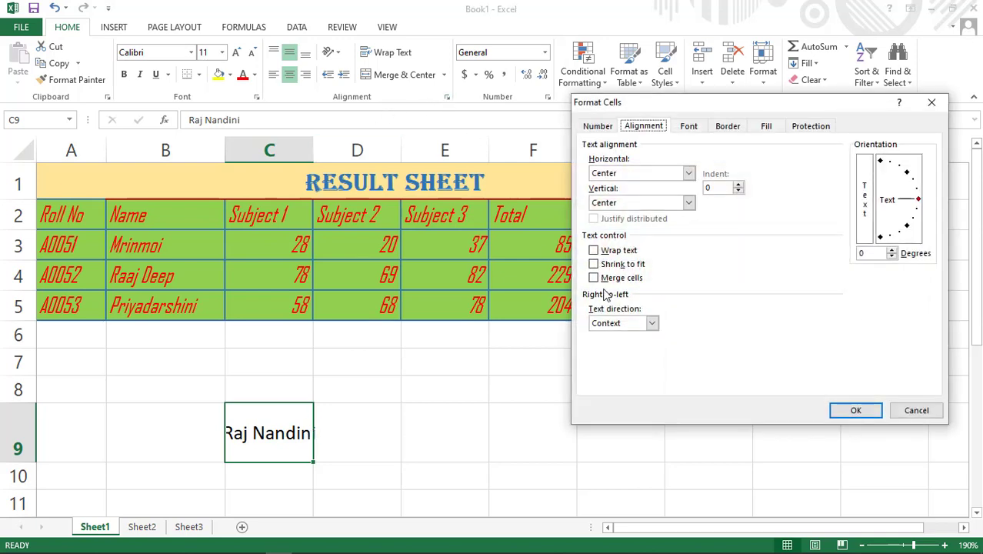
{"action": "left_click", "coordinate": [594, 250]}
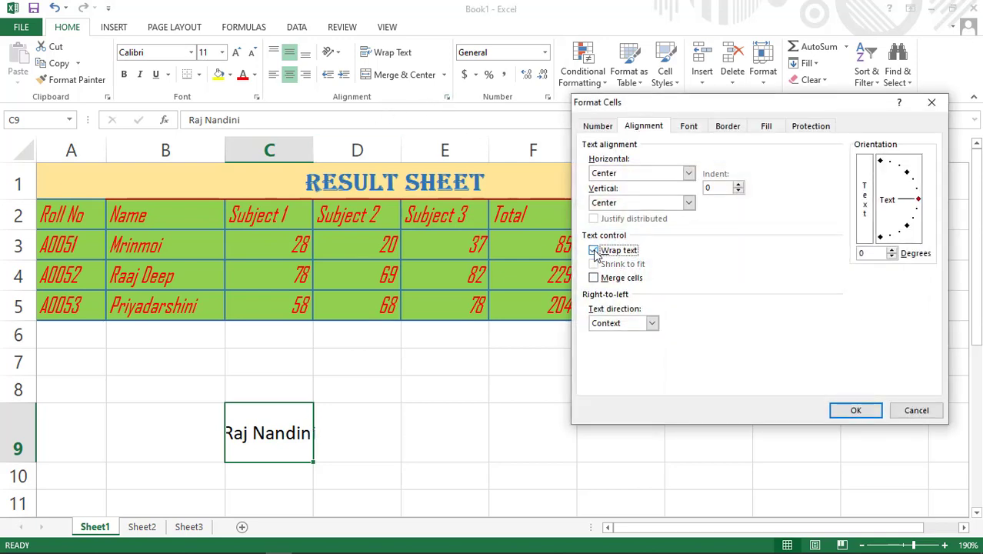
{"action": "left_click", "coordinate": [855, 412]}
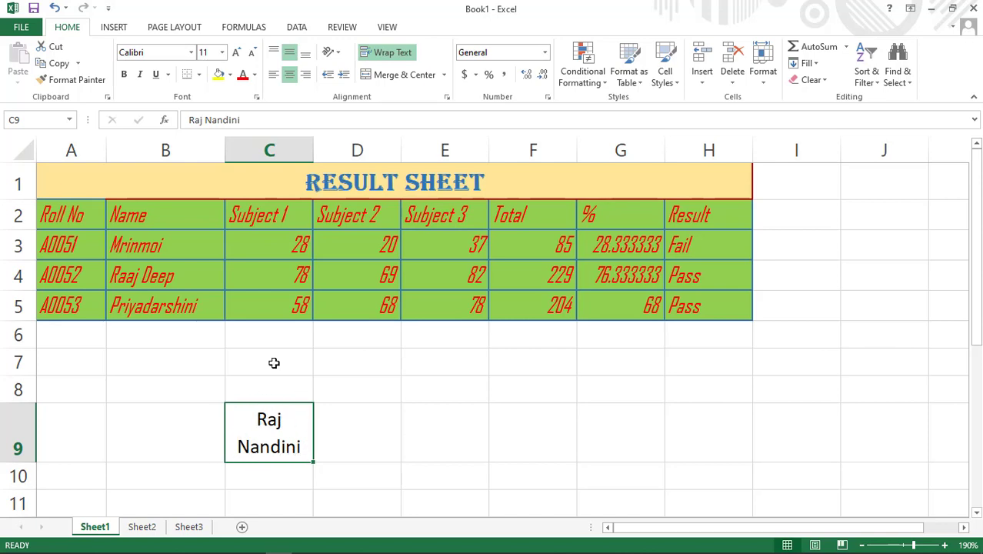
Turn off Wrap text and turn on Shrink to fit for C9.
{"action": "left_click", "coordinate": [446, 98]}
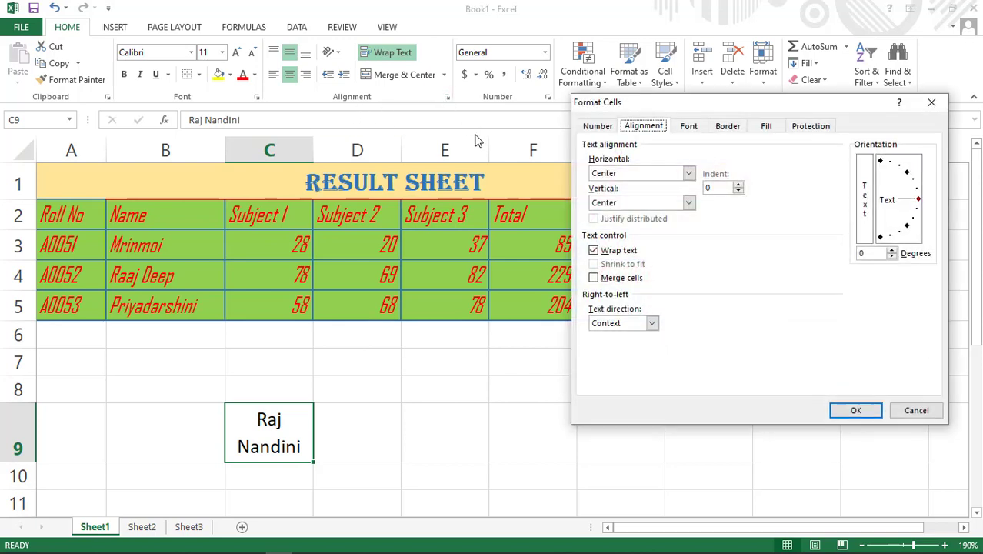
{"action": "left_click", "coordinate": [594, 250]}
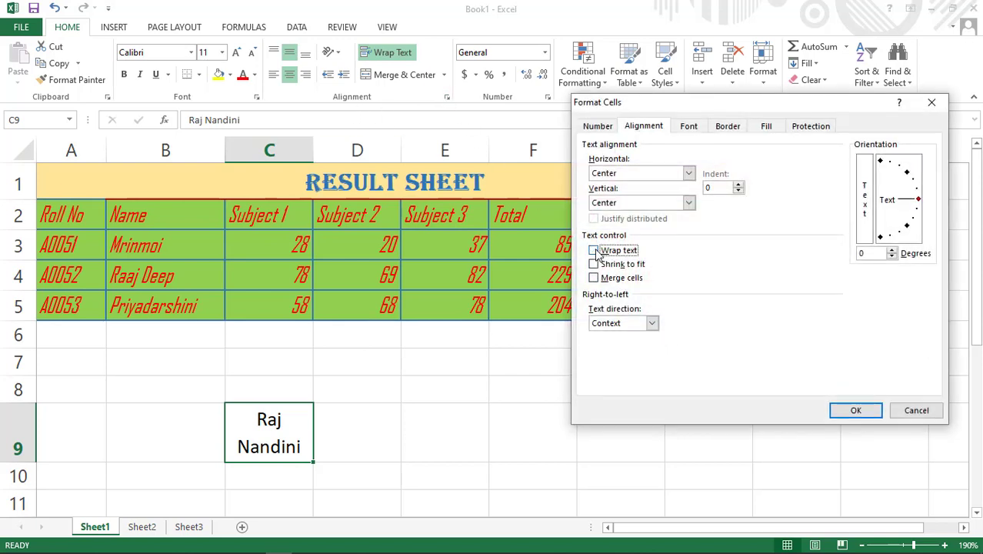
{"action": "left_click", "coordinate": [594, 265]}
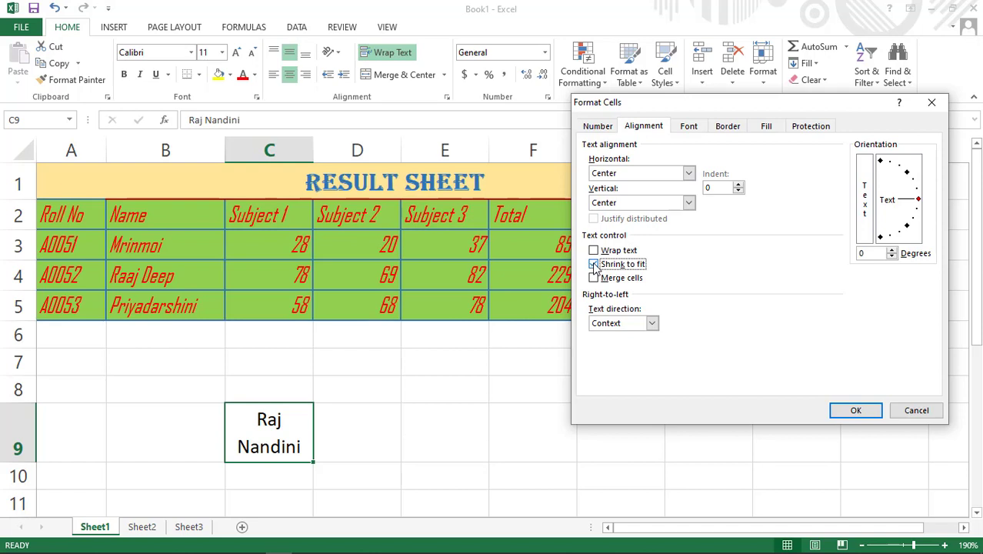
{"action": "left_click", "coordinate": [857, 411]}
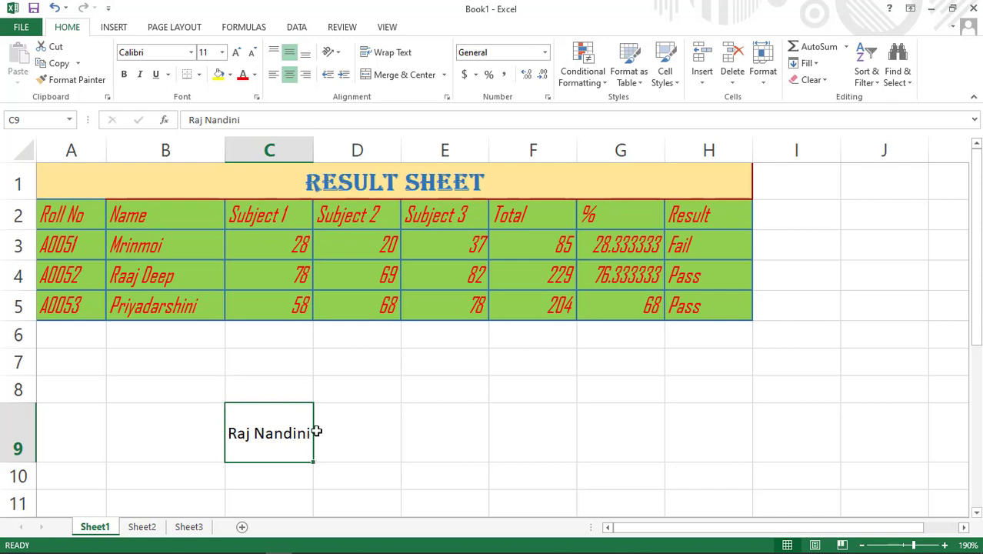
Rotate the text in C9 to an orientation of 45 degrees.
{"action": "left_click", "coordinate": [447, 98]}
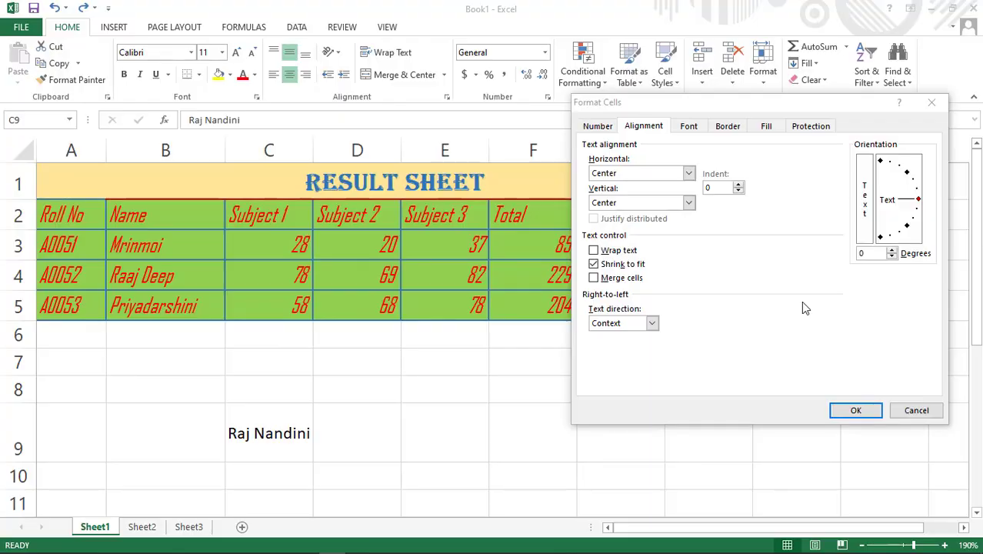
{"action": "left_click", "coordinate": [907, 173]}
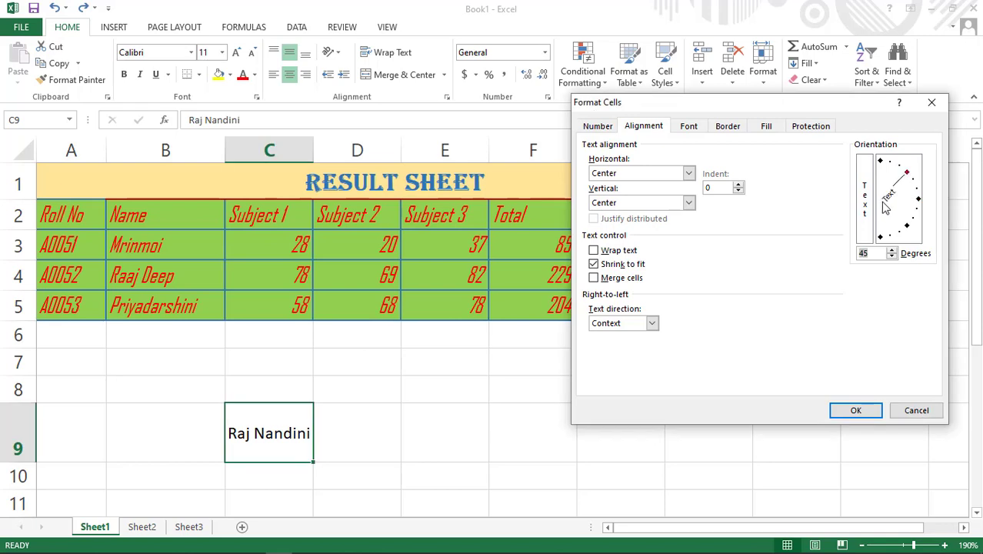
{"action": "left_click", "coordinate": [856, 411]}
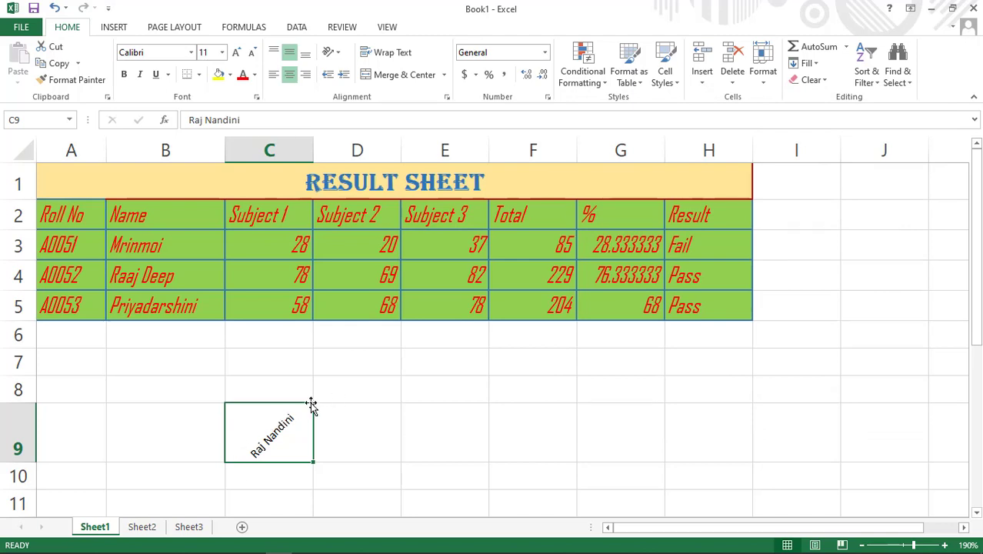
Select E9 and increase the height of row 9 to give the rotated text in C9 more room.
{"action": "left_click", "coordinate": [458, 438]}
{"action": "left_click", "coordinate": [453, 428]}
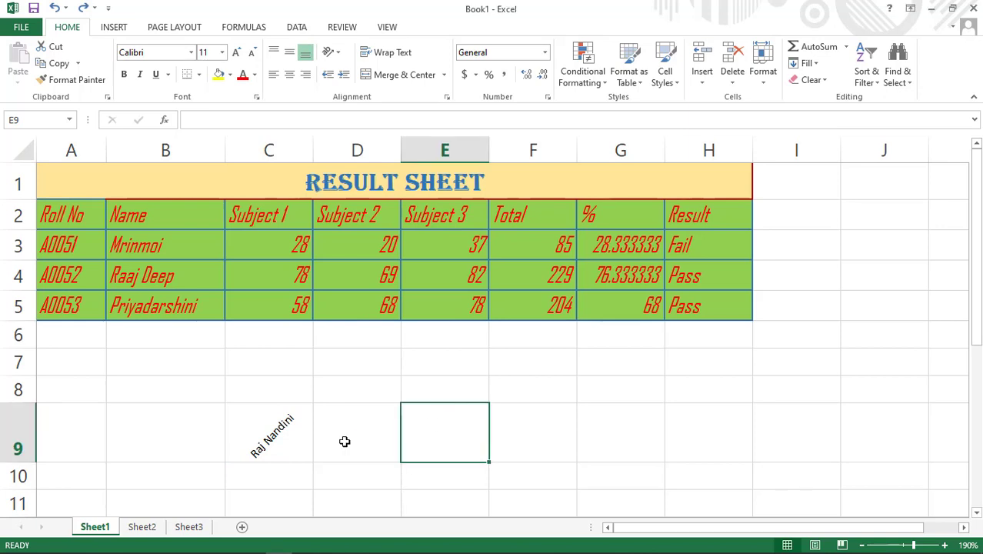
{"action": "left_click_drag", "start_coordinate": [22, 464], "coordinate": [20, 509]}
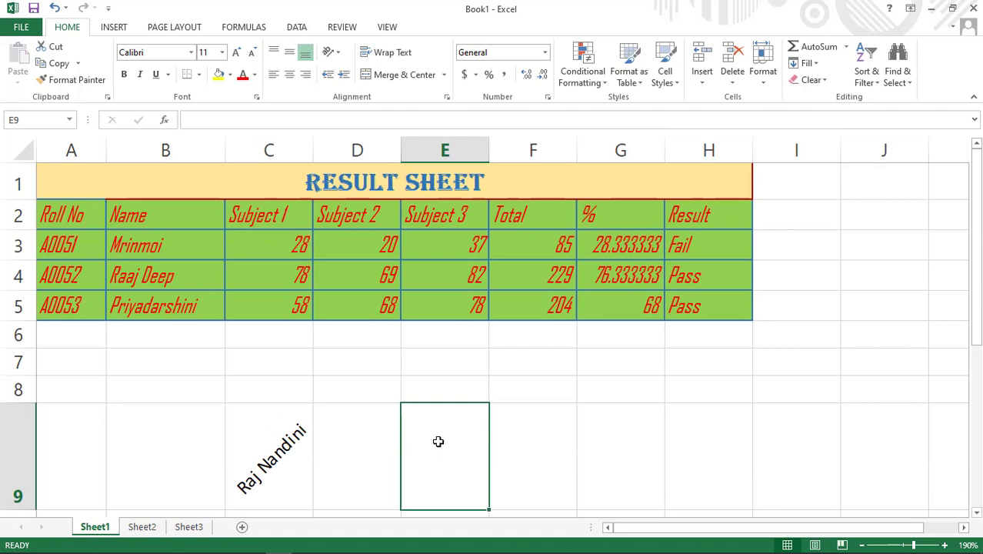
Enter three first names in E9, each on its own line within the cell.
{"action": "type", "text": "Raju"}
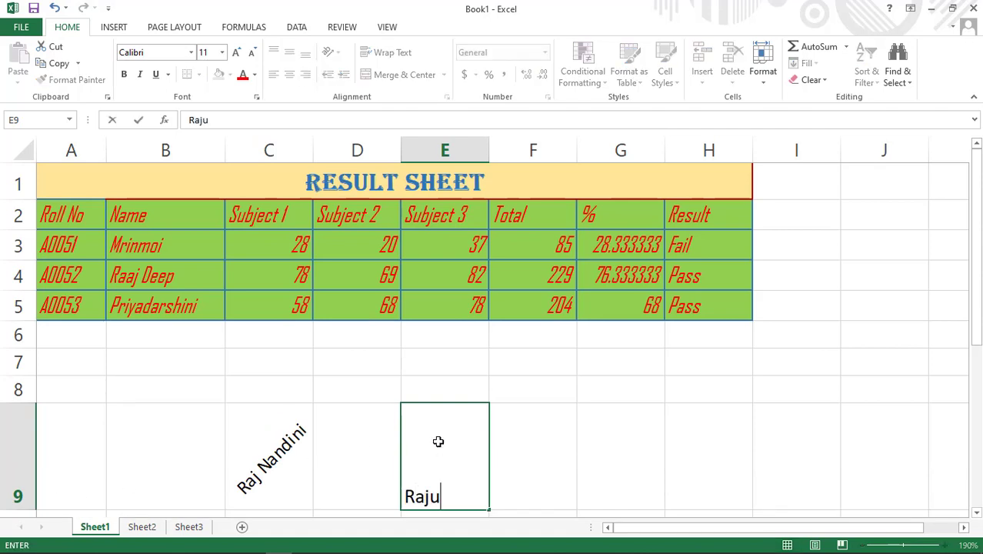
{"action": "key", "text": "alt+Return"}
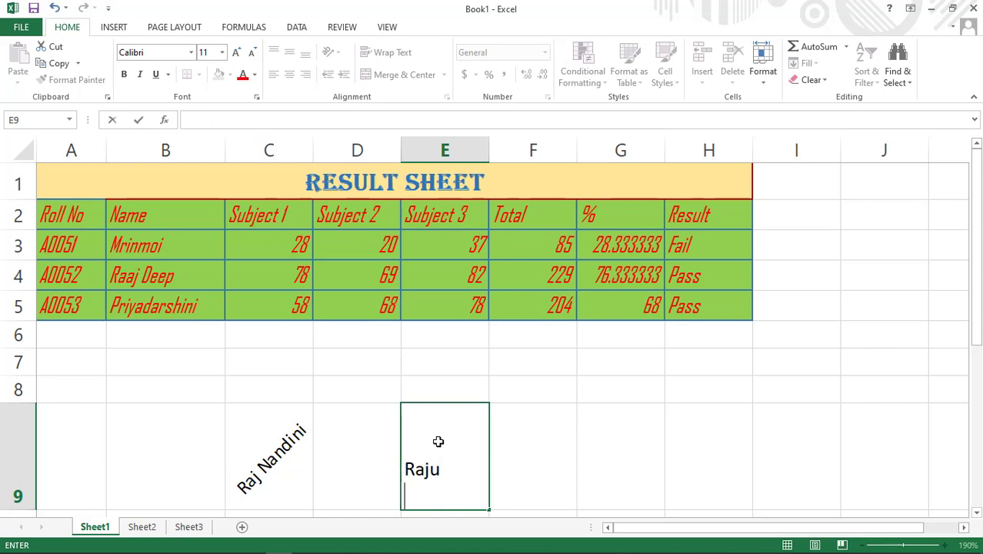
{"action": "type", "text": "Tuma"}
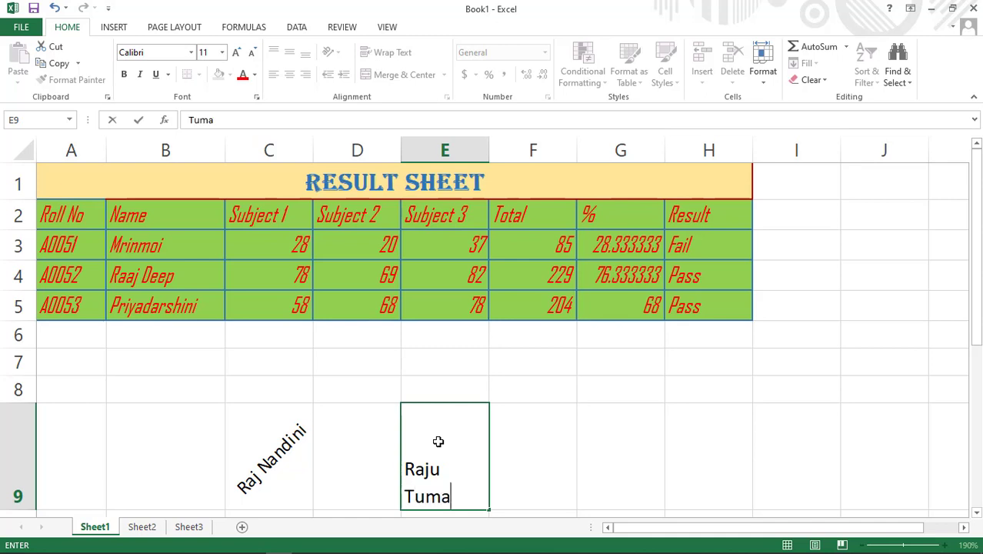
{"action": "type", "text": "ni"}
{"action": "key", "text": "alt+Return"}
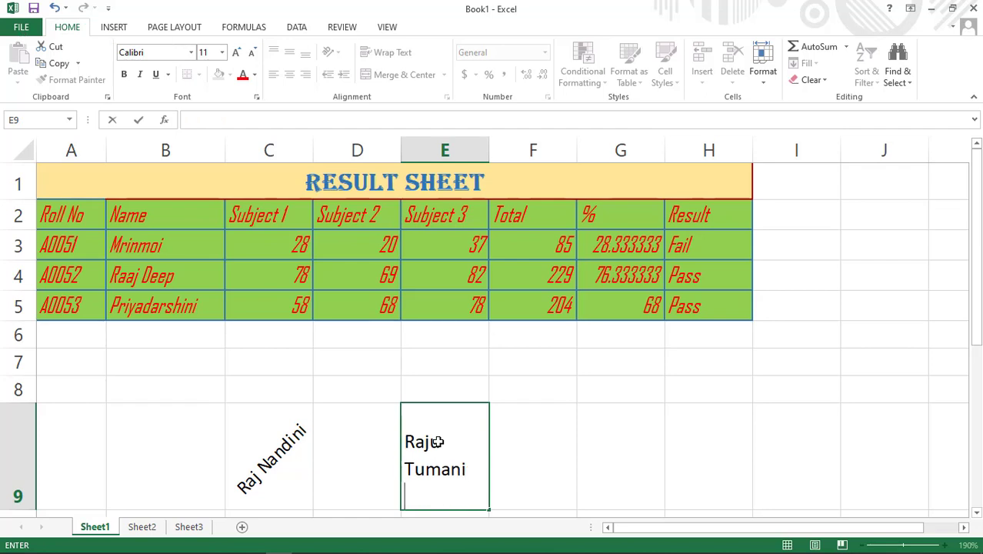
{"action": "type", "text": "rajib"}
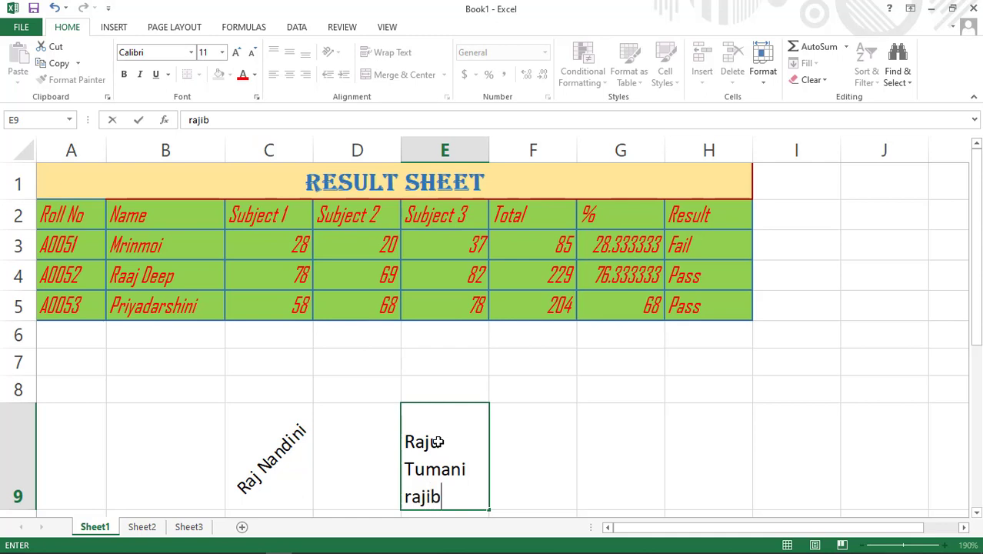
{"action": "key", "text": "Return"}
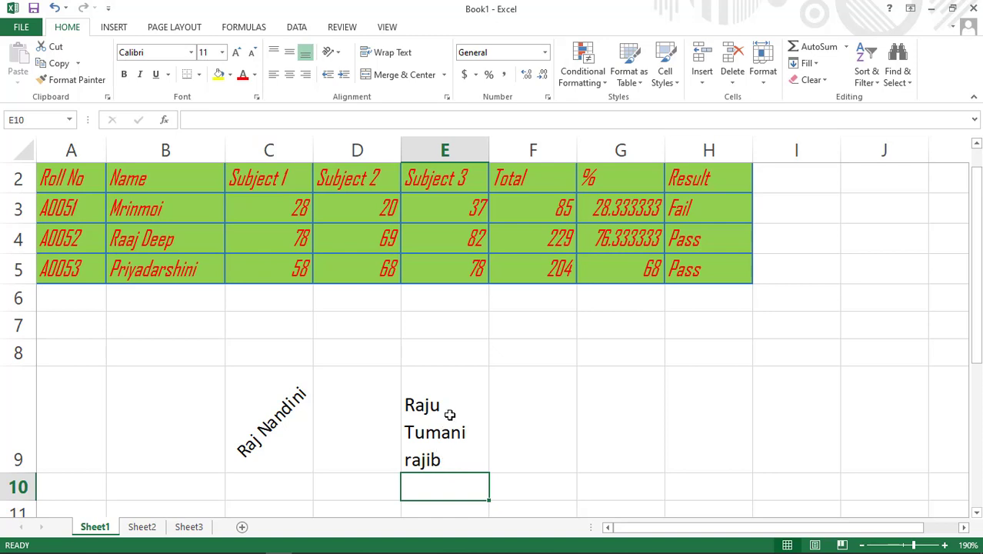
{"action": "left_click", "coordinate": [454, 468]}
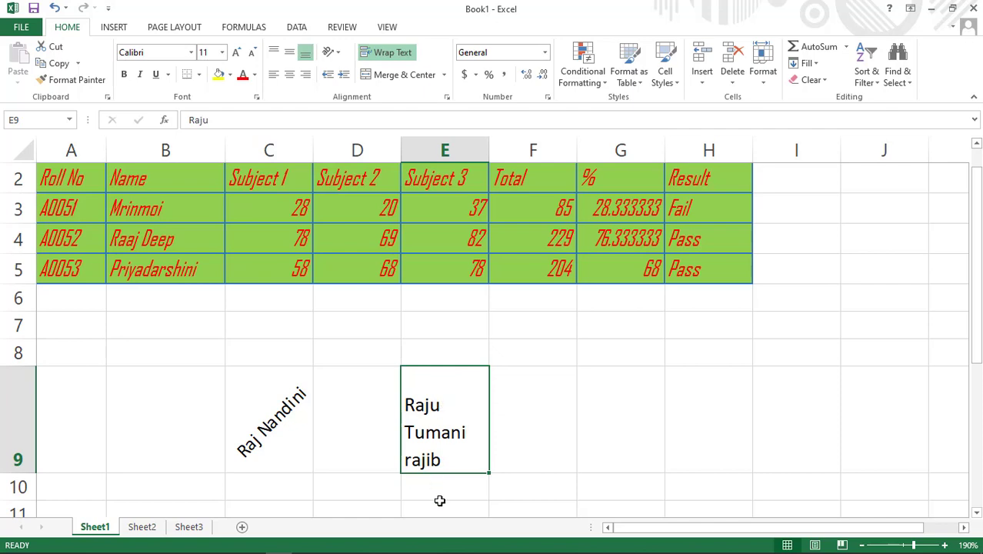
{"action": "scroll", "coordinate": [602, 437], "scroll_direction": "up", "scroll_amount": 1}
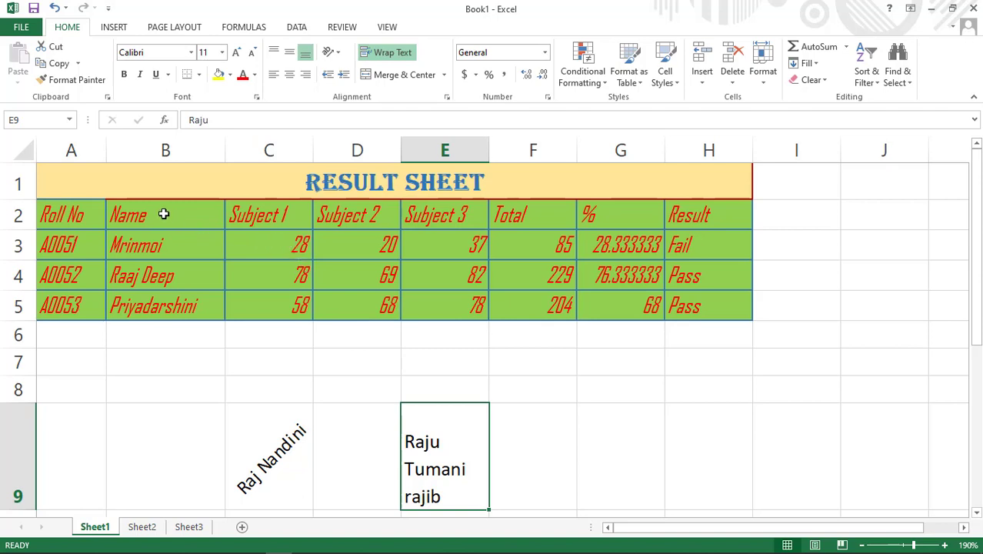
Create a default clustered column chart from the names and subject marks in B2:E5, and delete it.
{"action": "left_click_drag", "start_coordinate": [163, 214], "coordinate": [453, 311]}
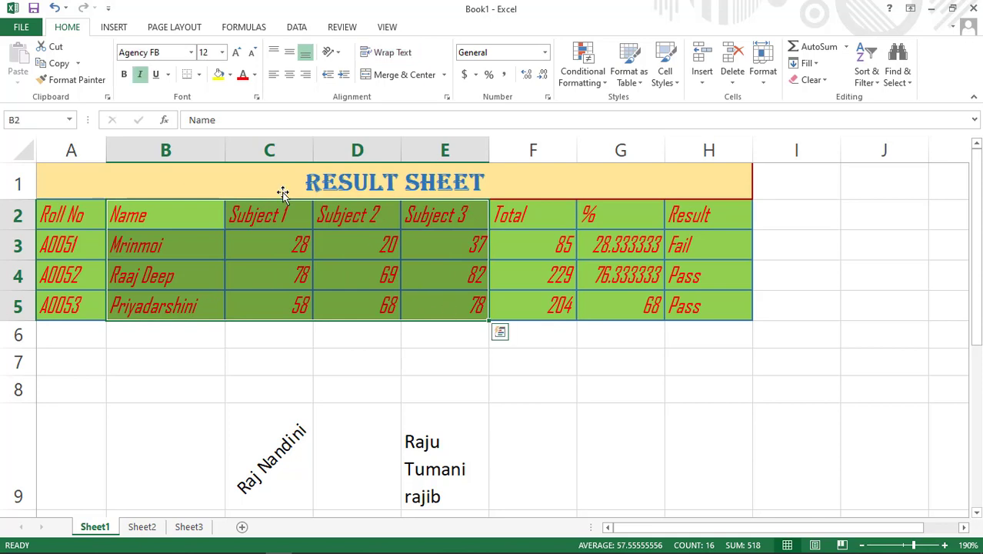
{"action": "left_click", "coordinate": [116, 28]}
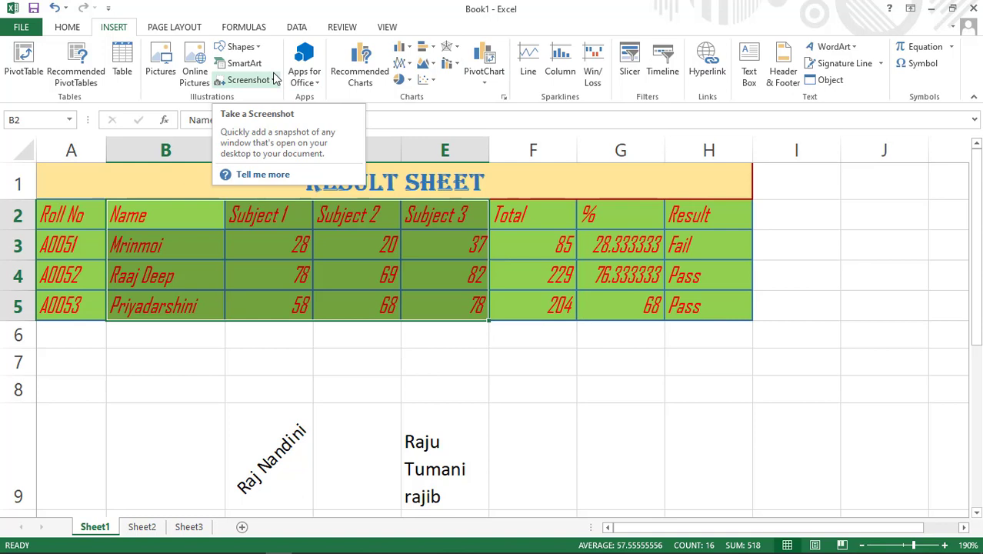
{"action": "key", "text": "alt"}
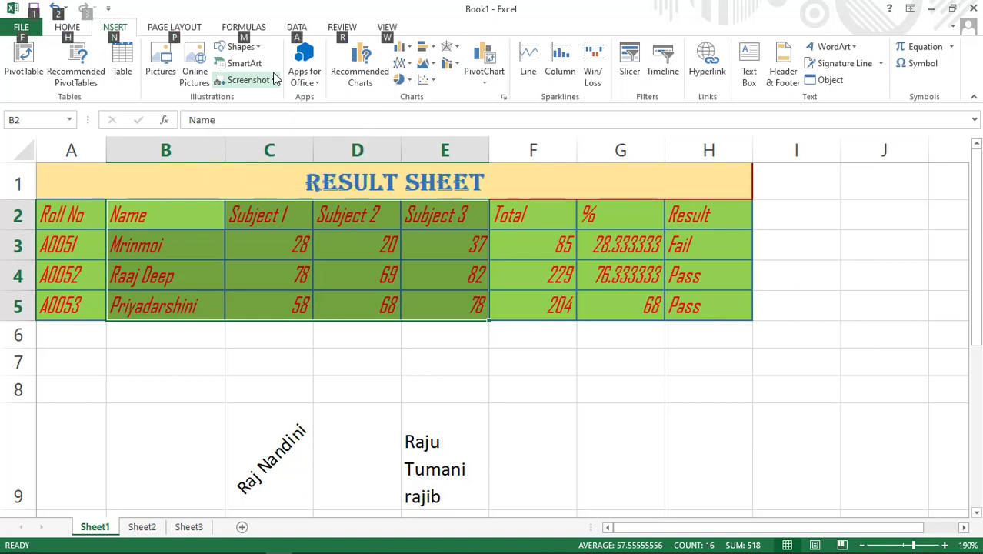
{"action": "key", "text": "alt+F1"}
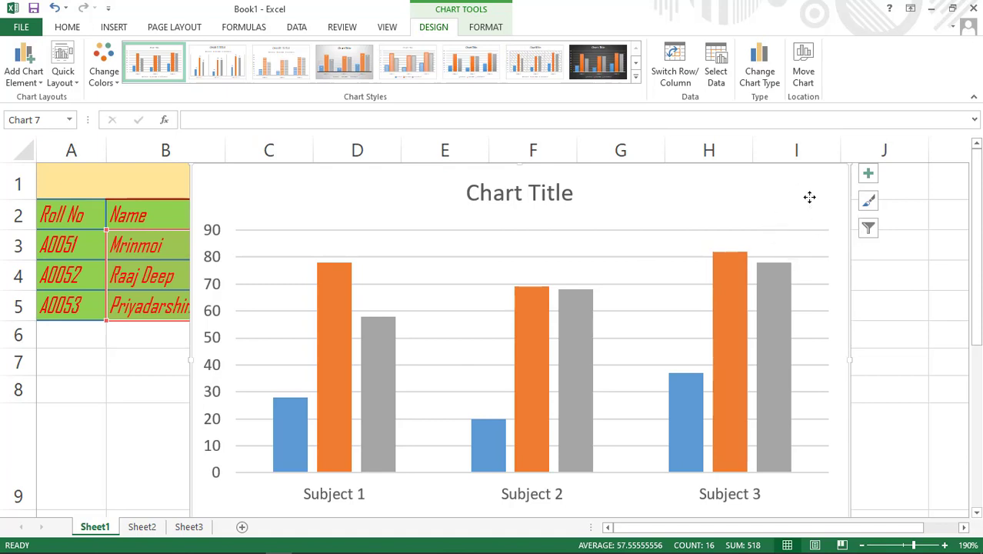
{"action": "key", "text": "Delete"}
{"action": "left_click", "coordinate": [257, 248]}
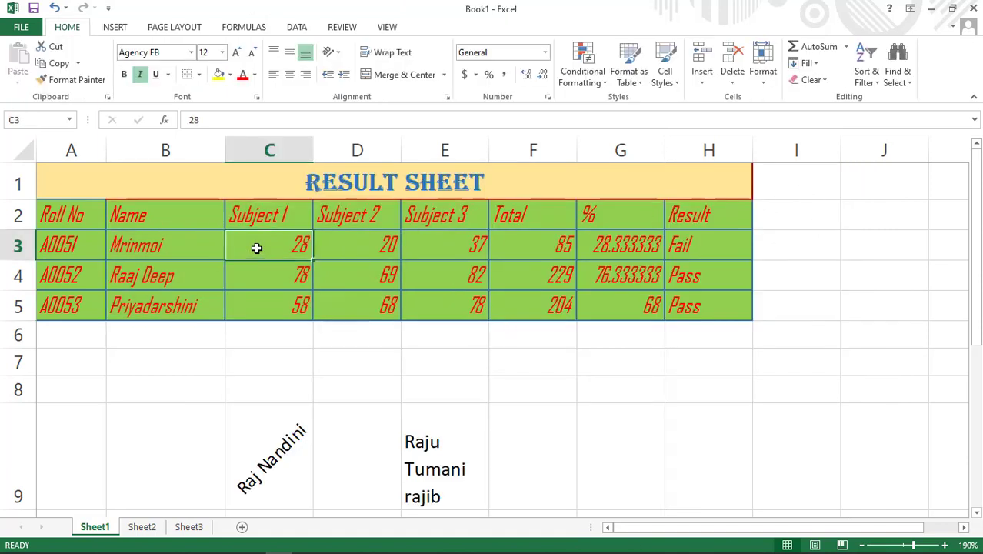
Create a default column chart from B2:E5 and change its chart type to Line.
{"action": "left_click_drag", "start_coordinate": [147, 210], "coordinate": [434, 305]}
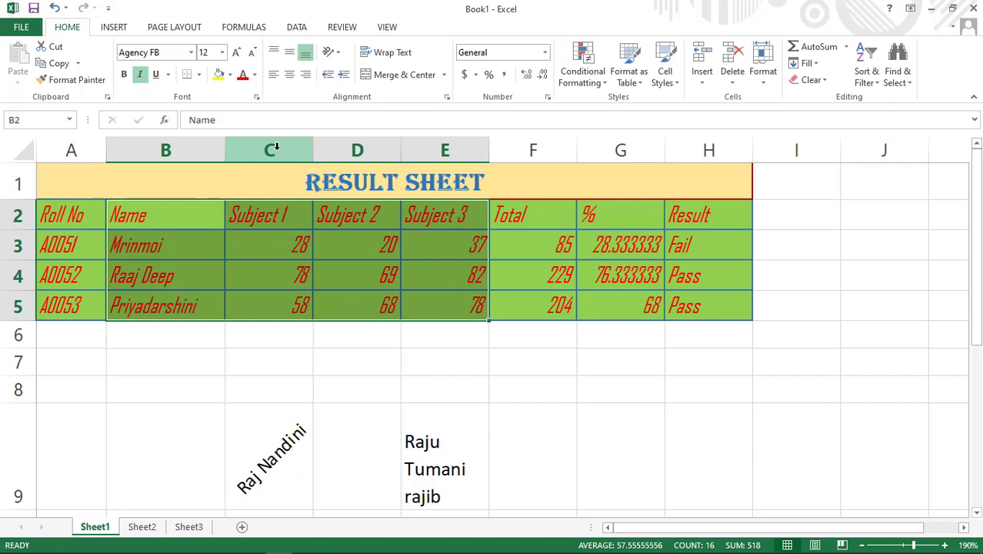
{"action": "key", "text": "alt+F1"}
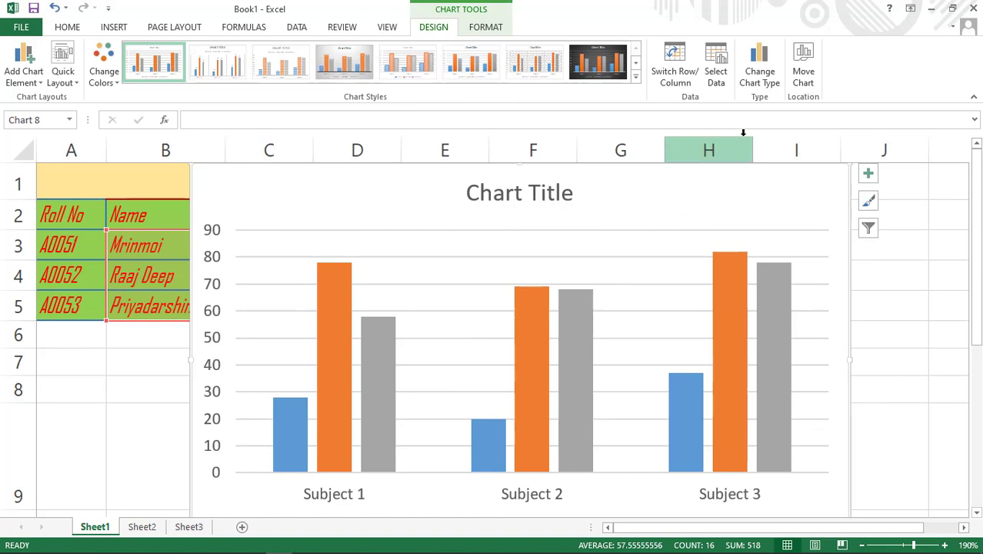
{"action": "left_click", "coordinate": [767, 75]}
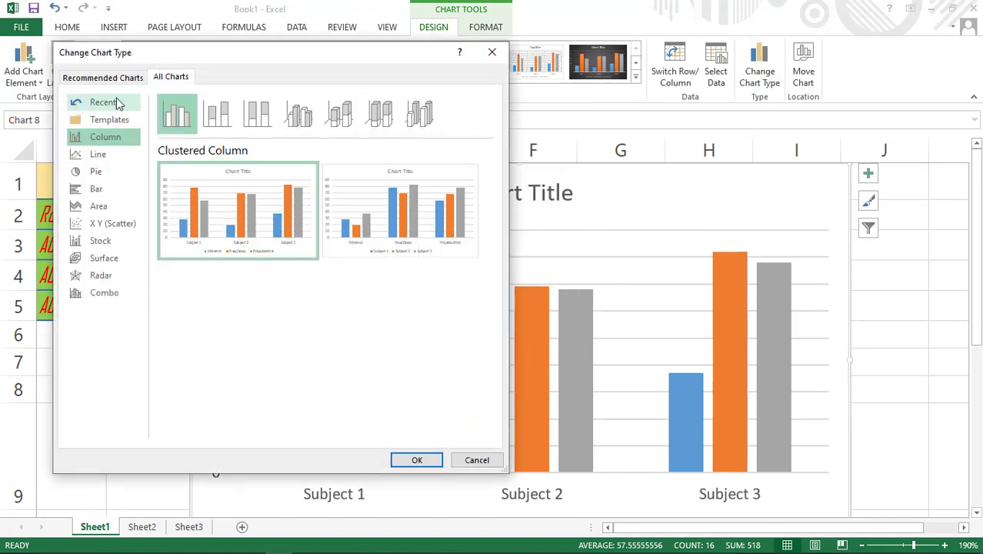
{"action": "left_click", "coordinate": [83, 158]}
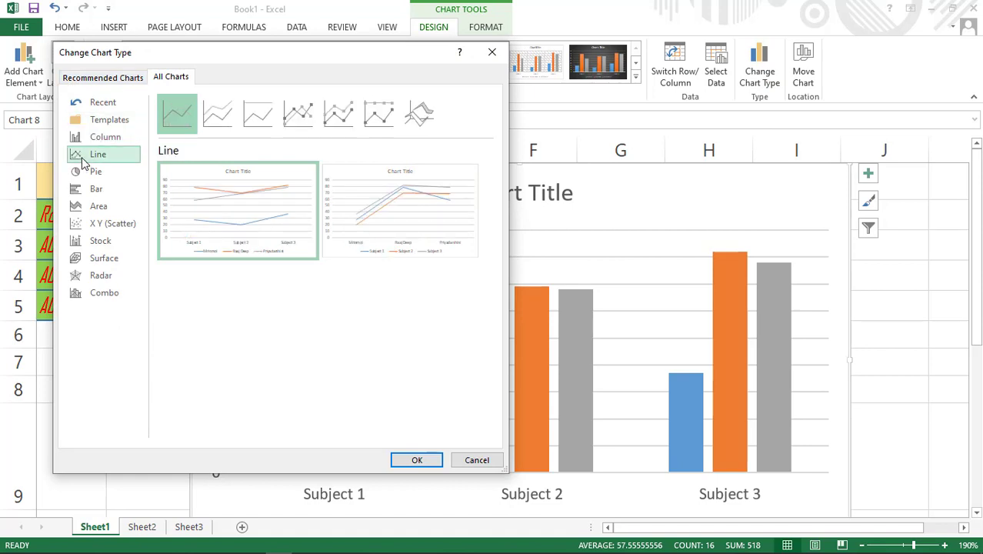
{"action": "mouse_move", "coordinate": [338, 222]}
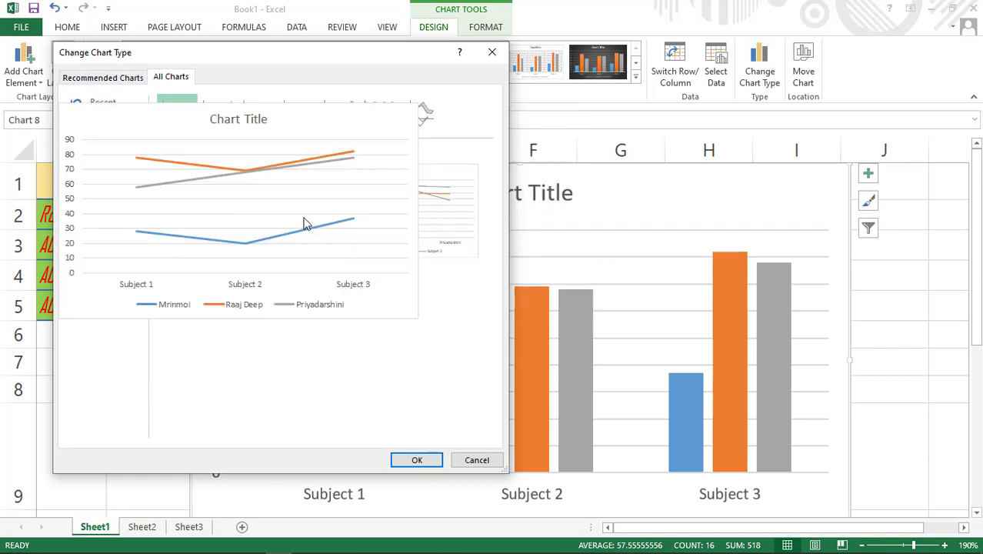
{"action": "left_click", "coordinate": [413, 459]}
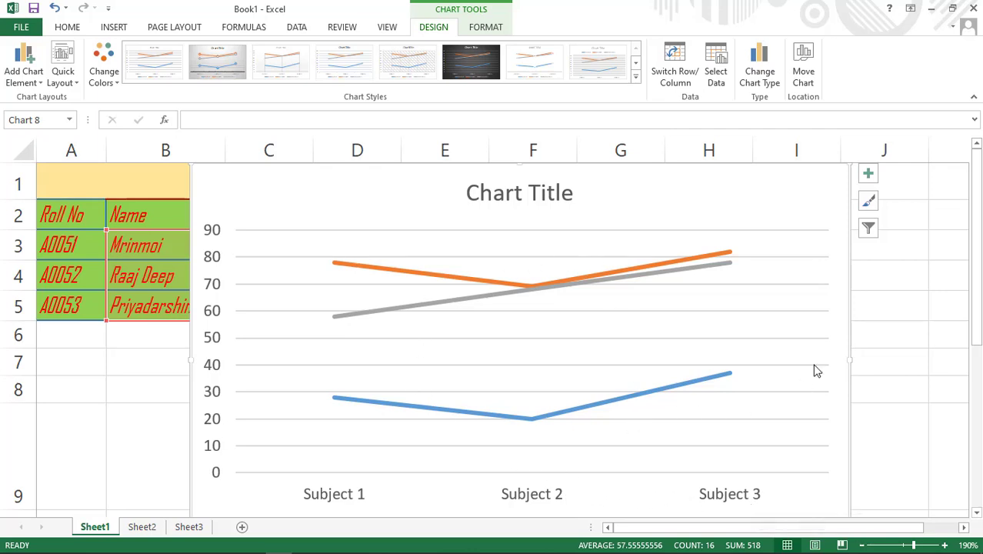
Look over the line chart down to its legend, delete the chart and select F8.
{"action": "scroll", "coordinate": [817, 371], "scroll_direction": "down", "scroll_amount": 1}
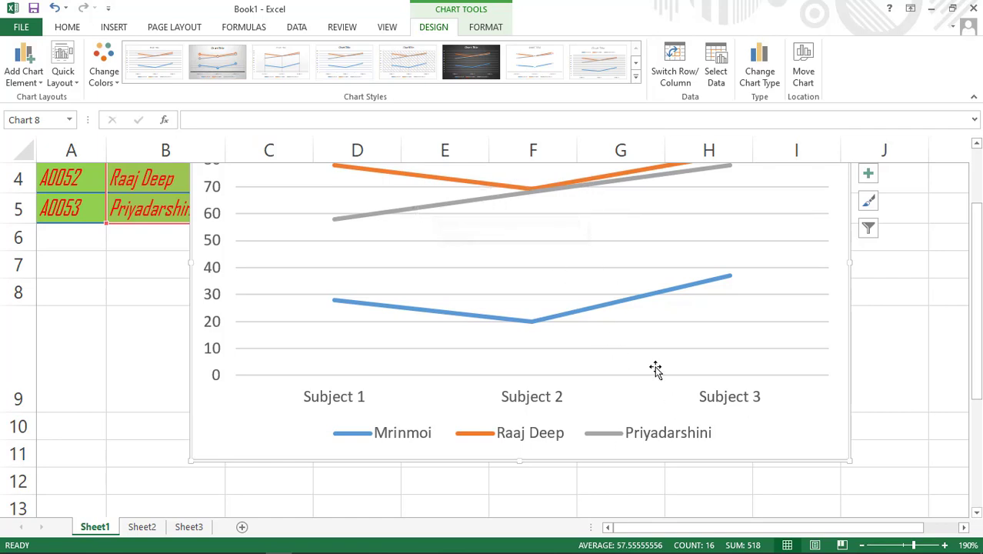
{"action": "scroll", "coordinate": [654, 370], "scroll_direction": "up", "scroll_amount": 1}
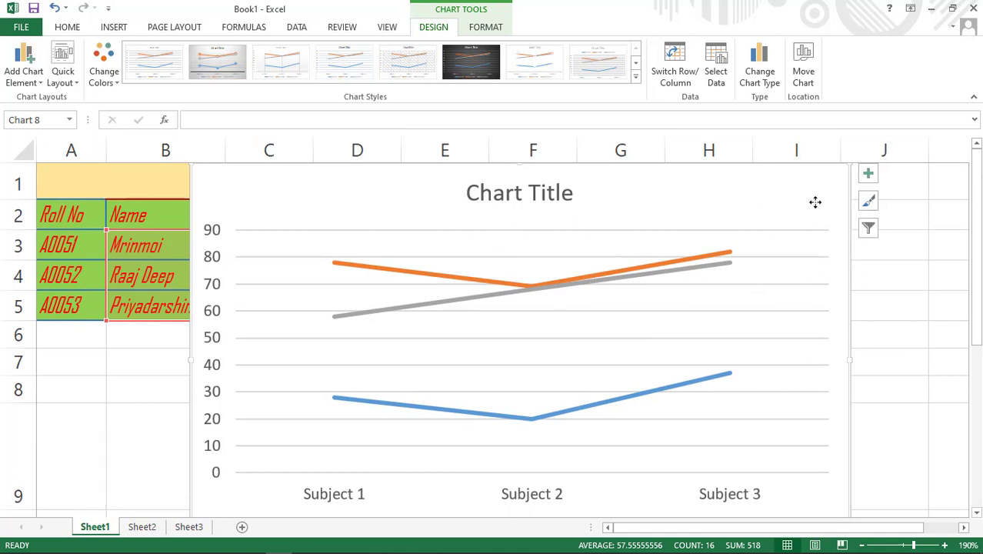
{"action": "key", "text": "Delete"}
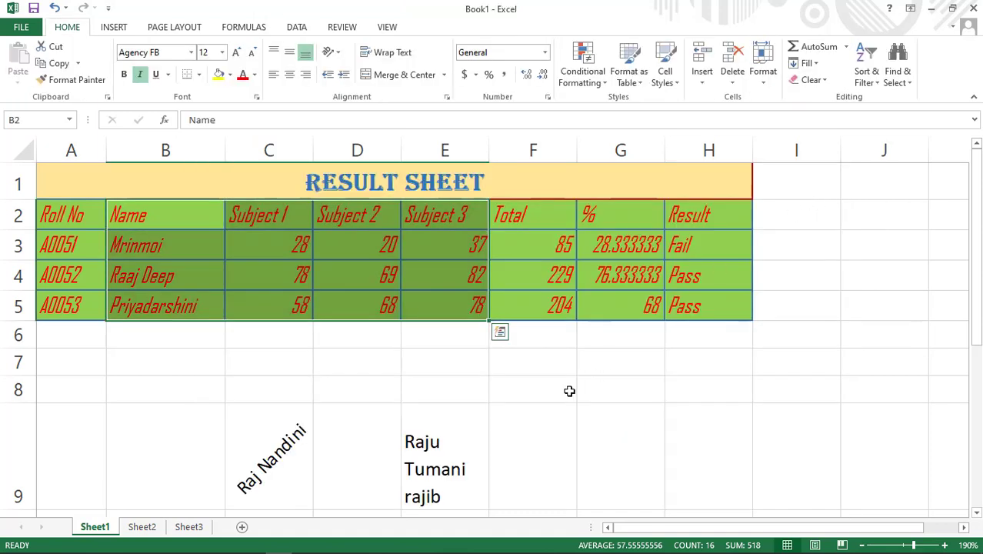
{"action": "left_click", "coordinate": [569, 391]}
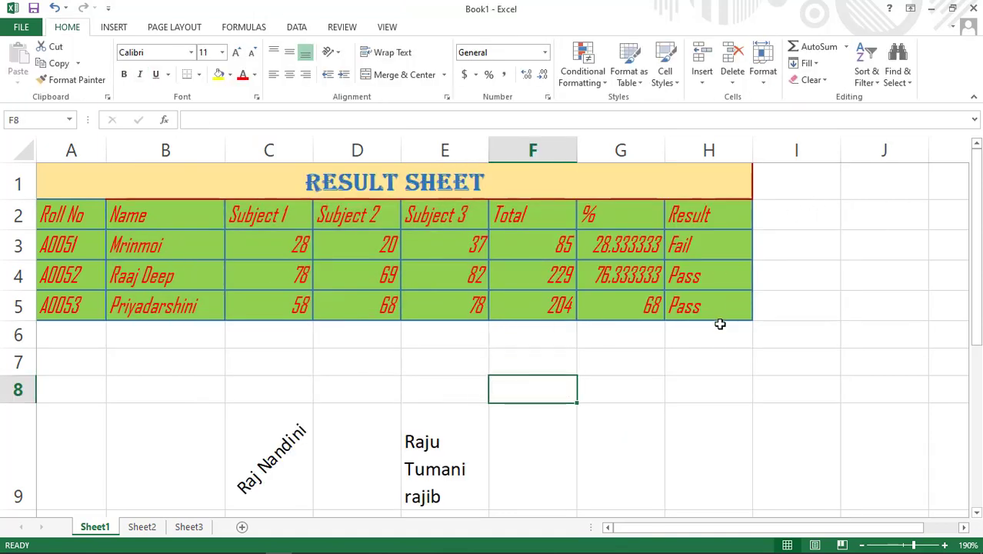